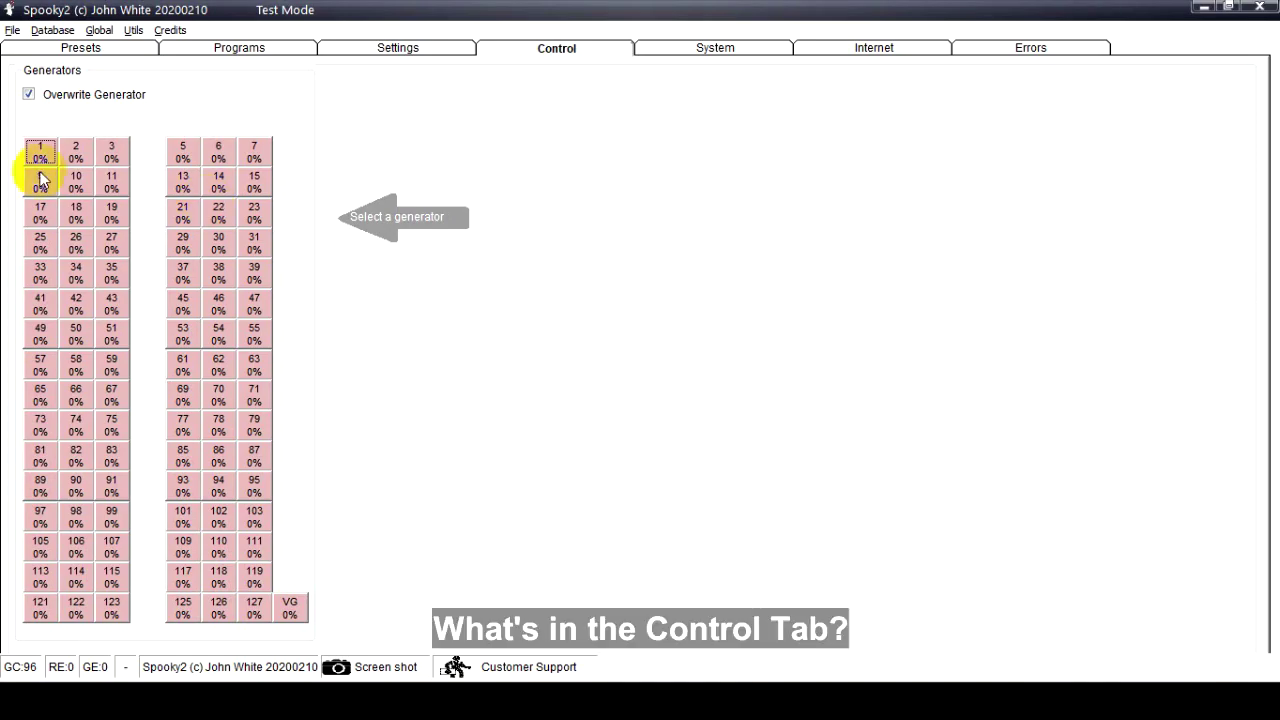
Step: Disable generator overwriting and load the Detox Maintenance (R) - JK preset from the Remote folder of the Detox presets
left_click(31, 96)
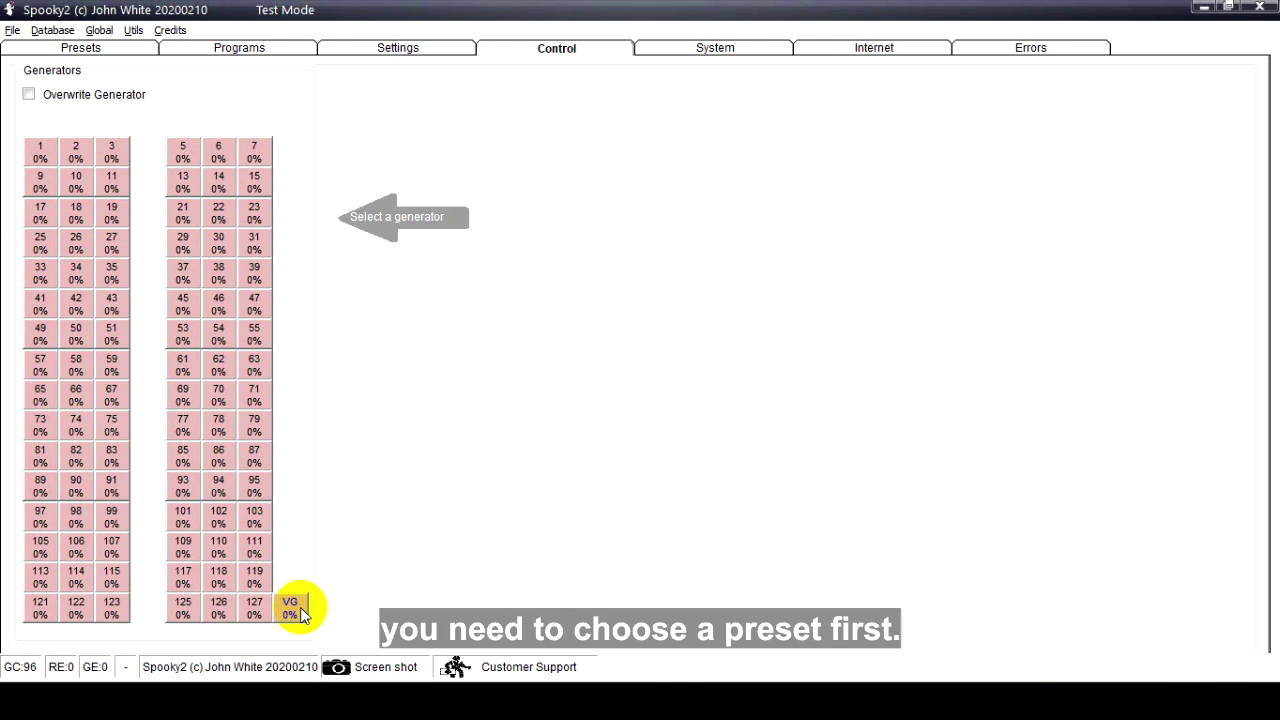
left_click(92, 52)
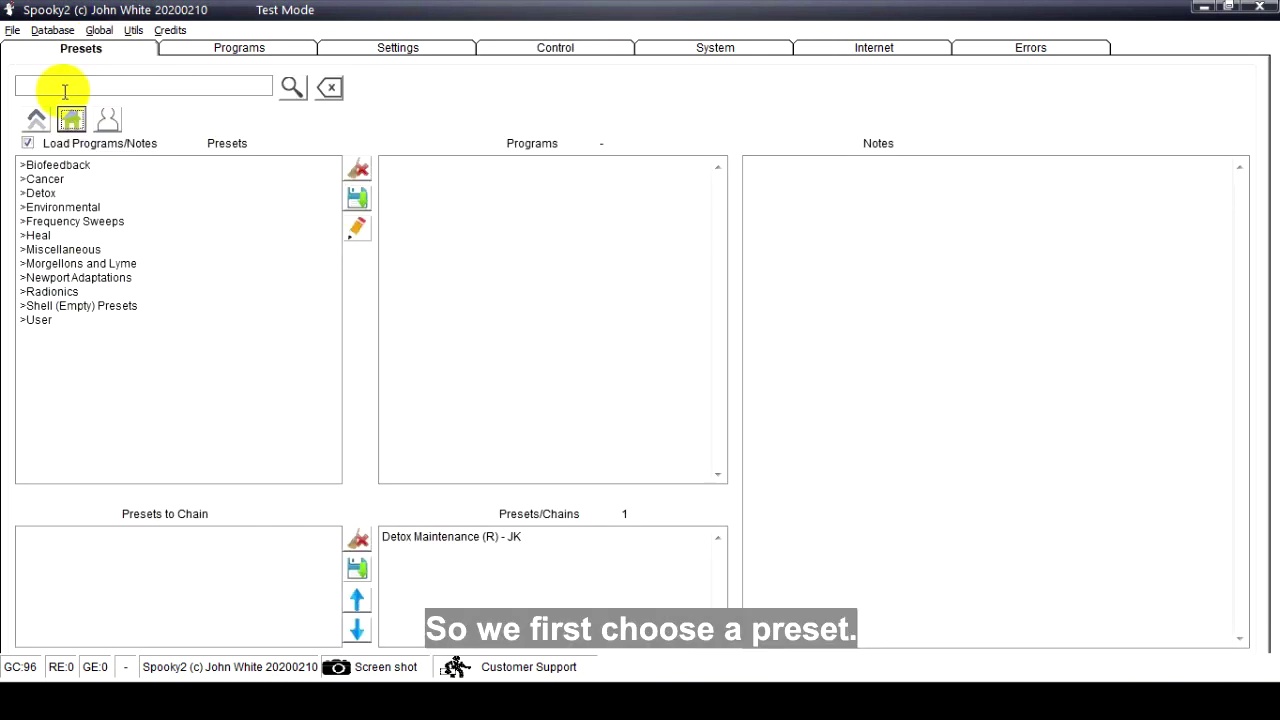
double_click(55, 194)
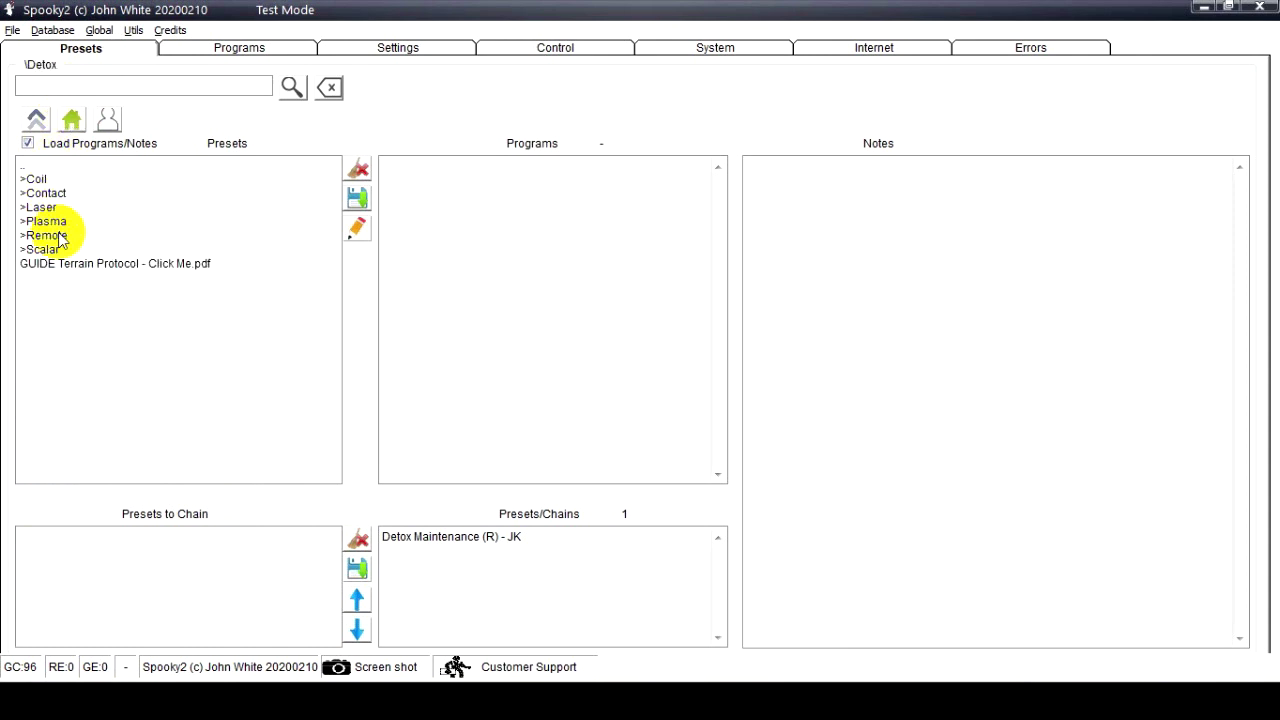
double_click(48, 235)
left_click(62, 179)
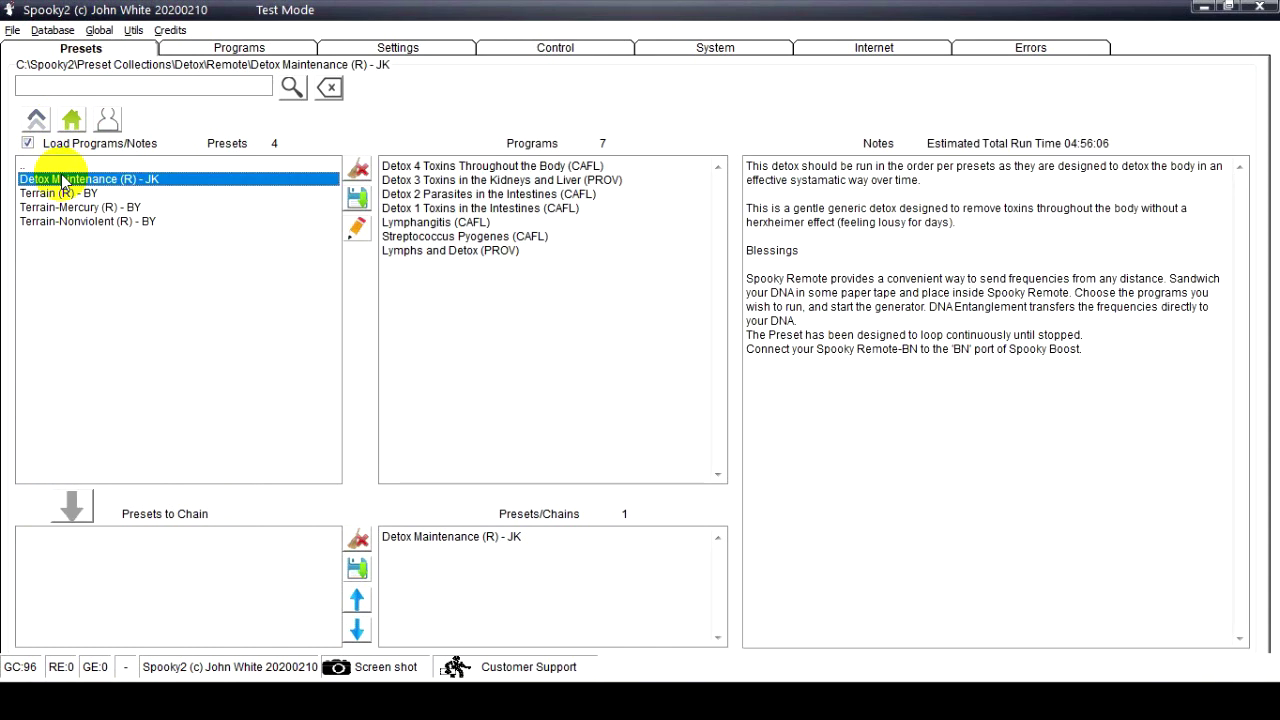
Step: Enable Overwrite Generator and load the chosen preset into generator 1
left_click(534, 48)
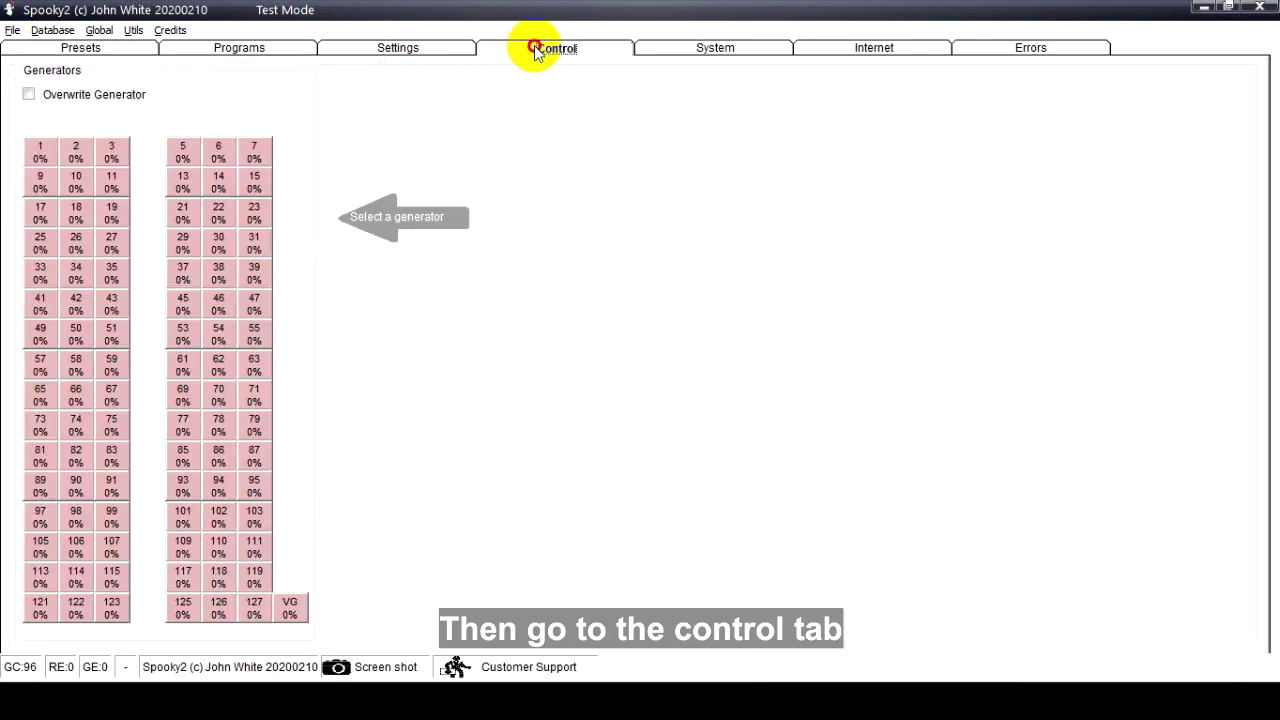
left_click(28, 94)
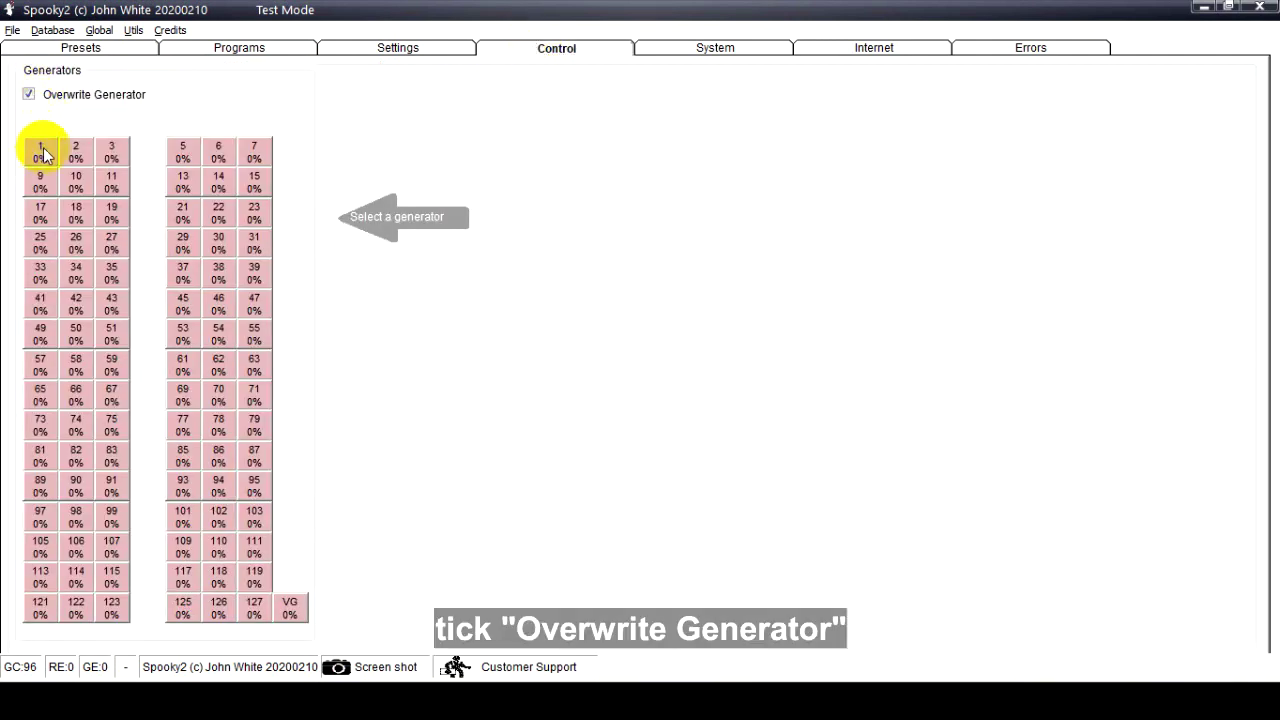
left_click(40, 150)
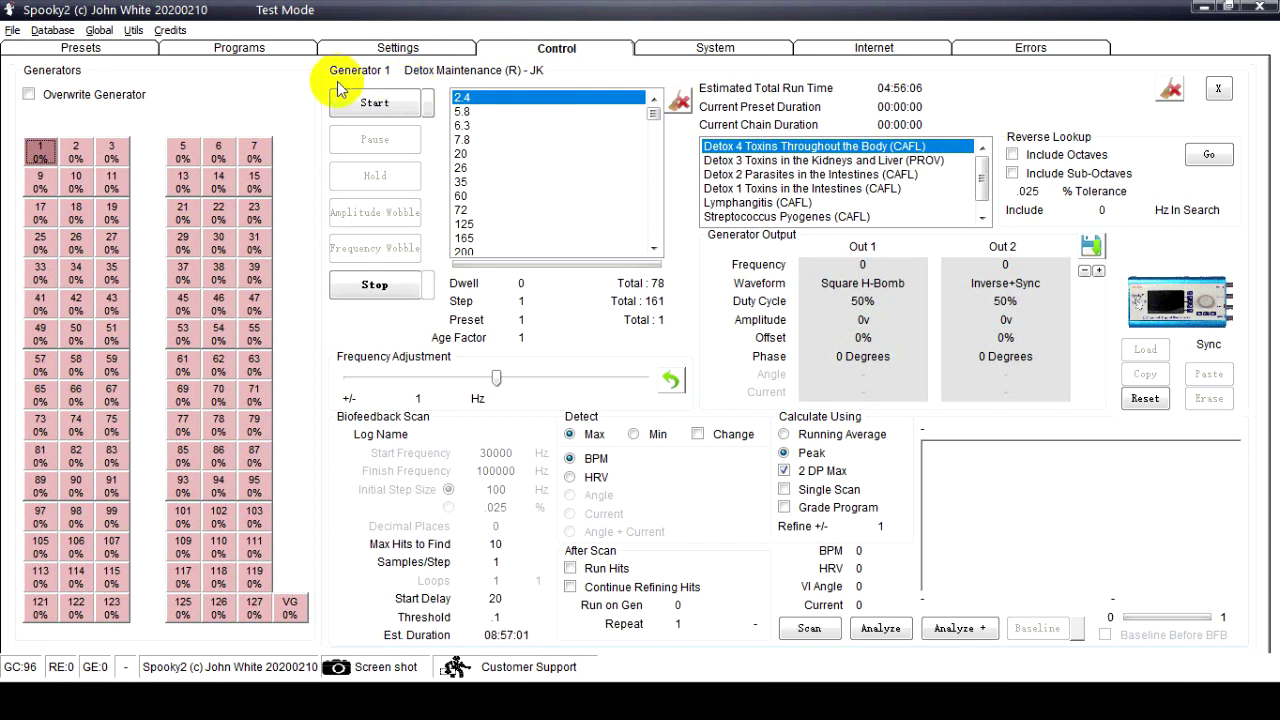
Step: Set generator 2 as always connected to Spooky Central/Plasma and display its controls
right_click(77, 155)
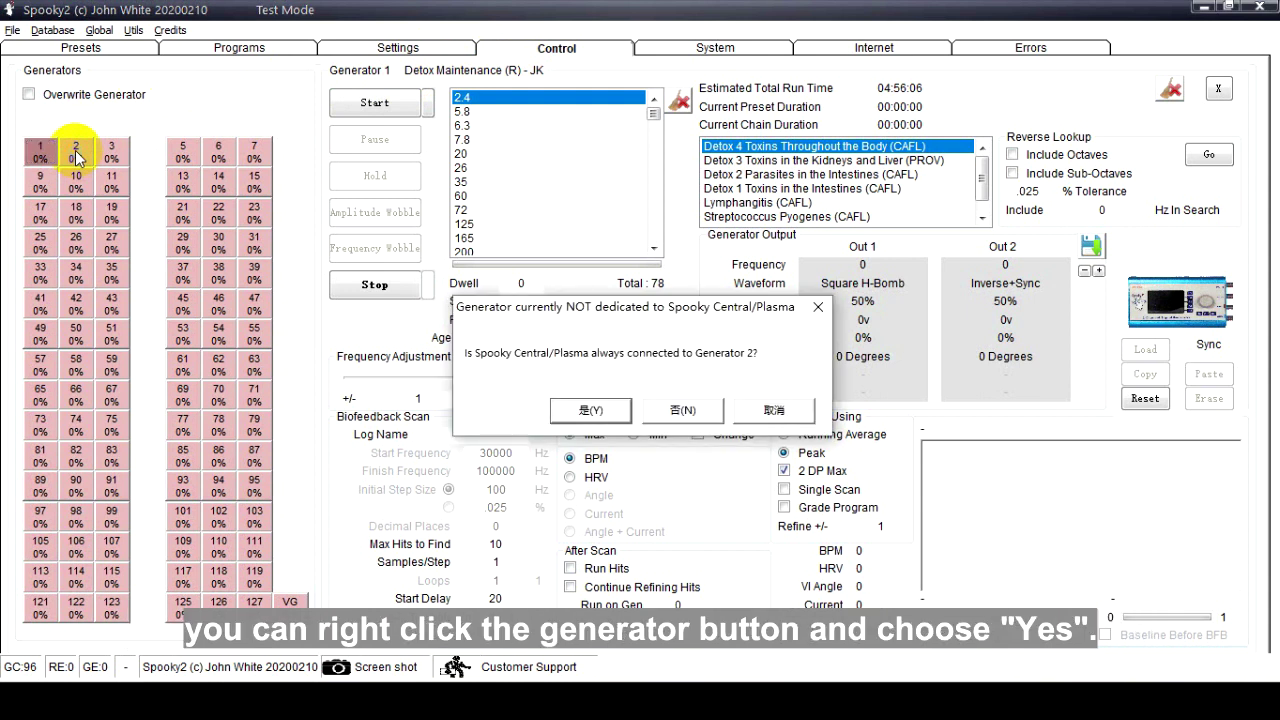
left_click(592, 411)
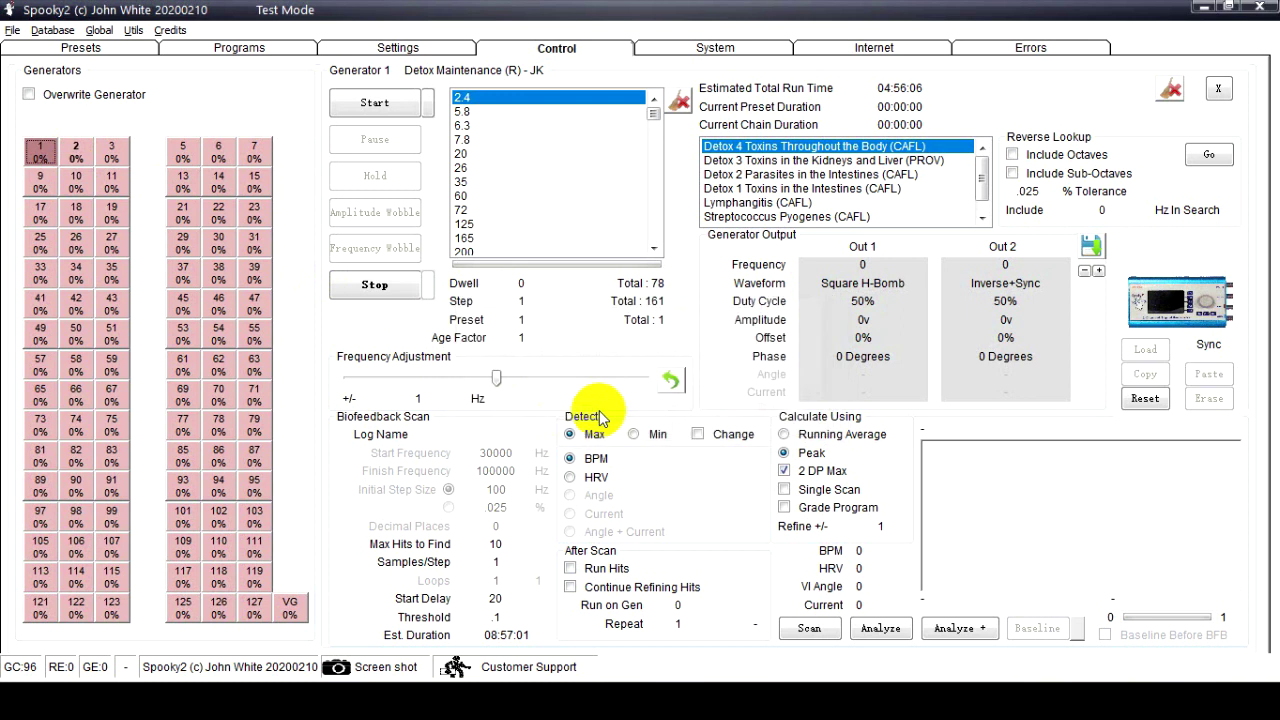
left_click(77, 157)
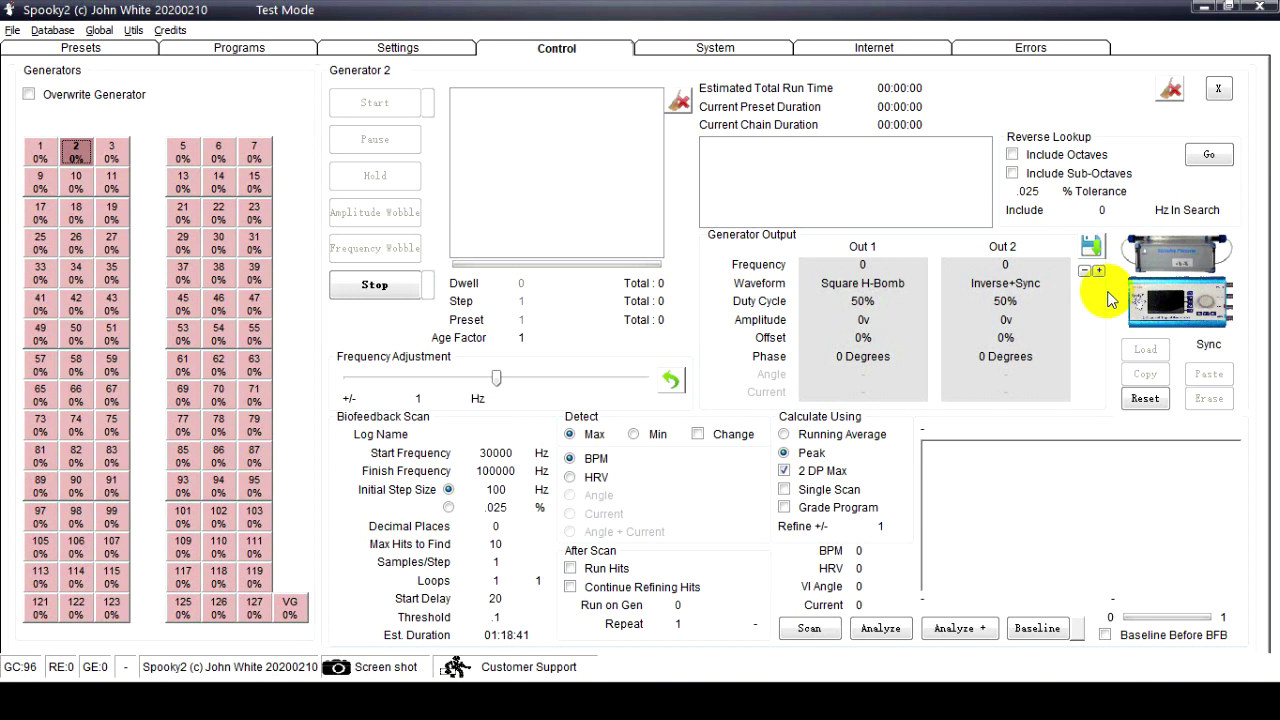
Step: Remove the Spooky Central/Plasma dedication from generator 2 and return to generator 1's controls
right_click(70, 158)
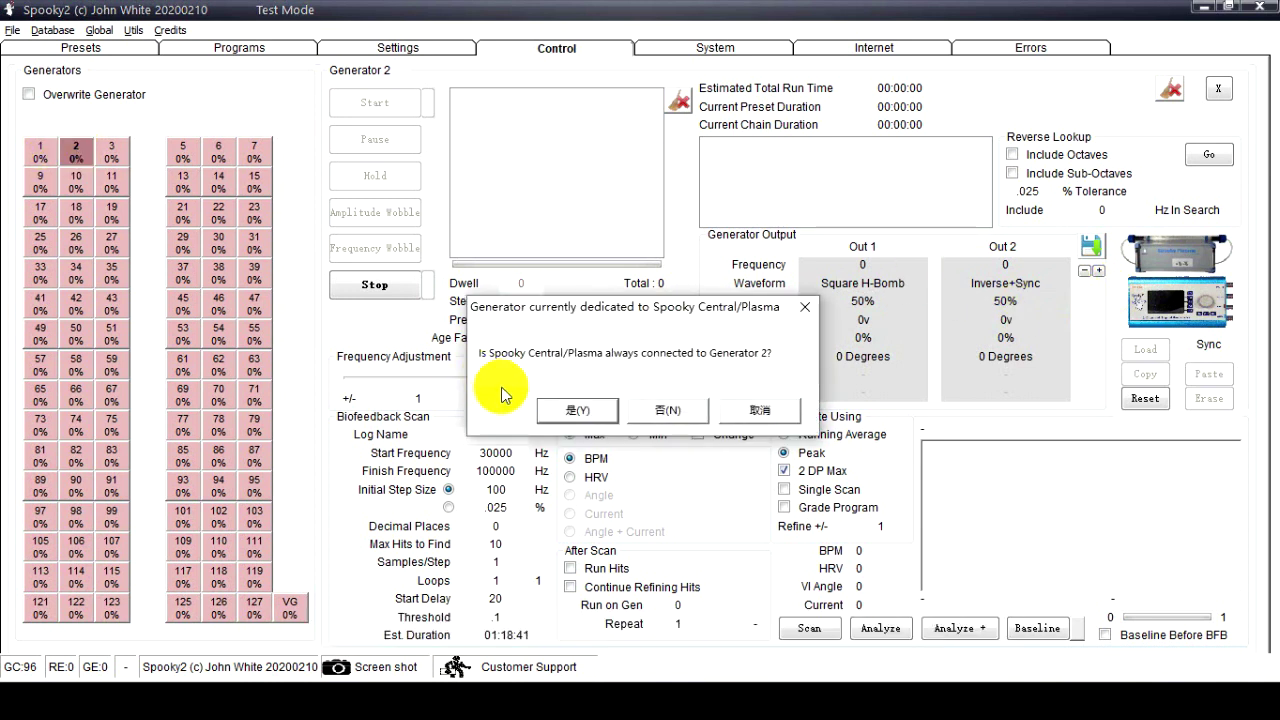
left_click(660, 412)
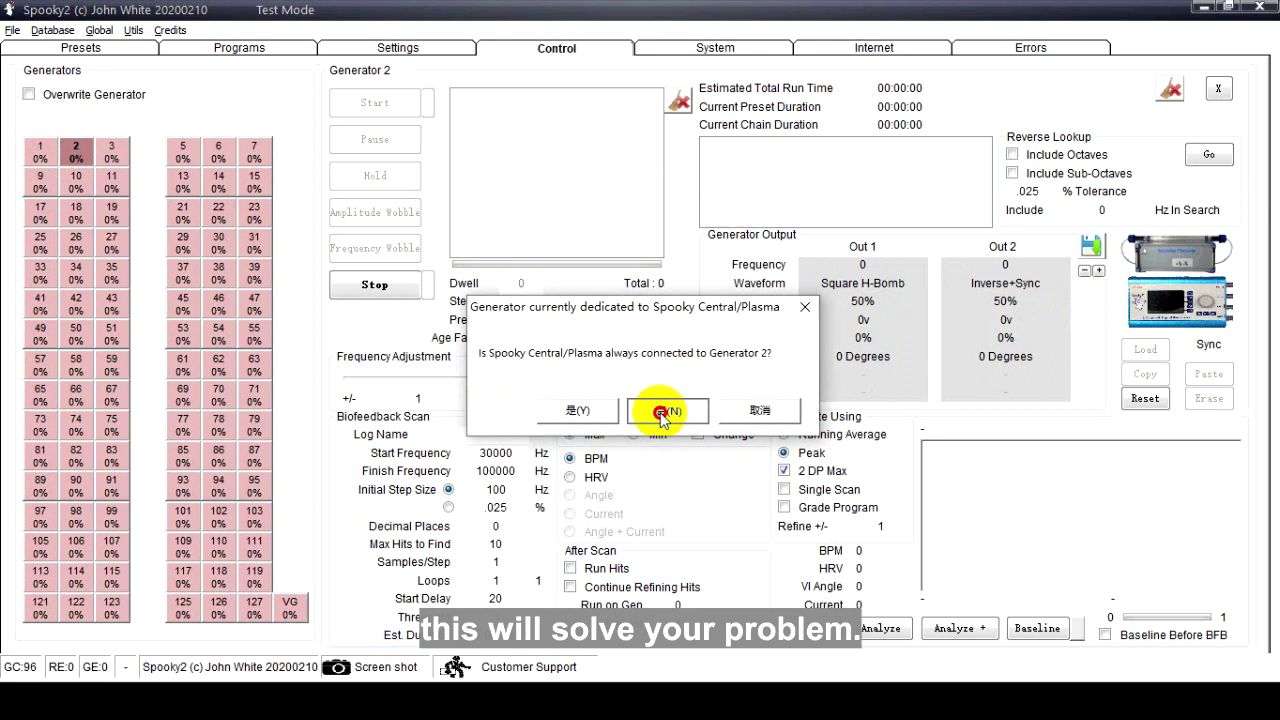
left_click(45, 164)
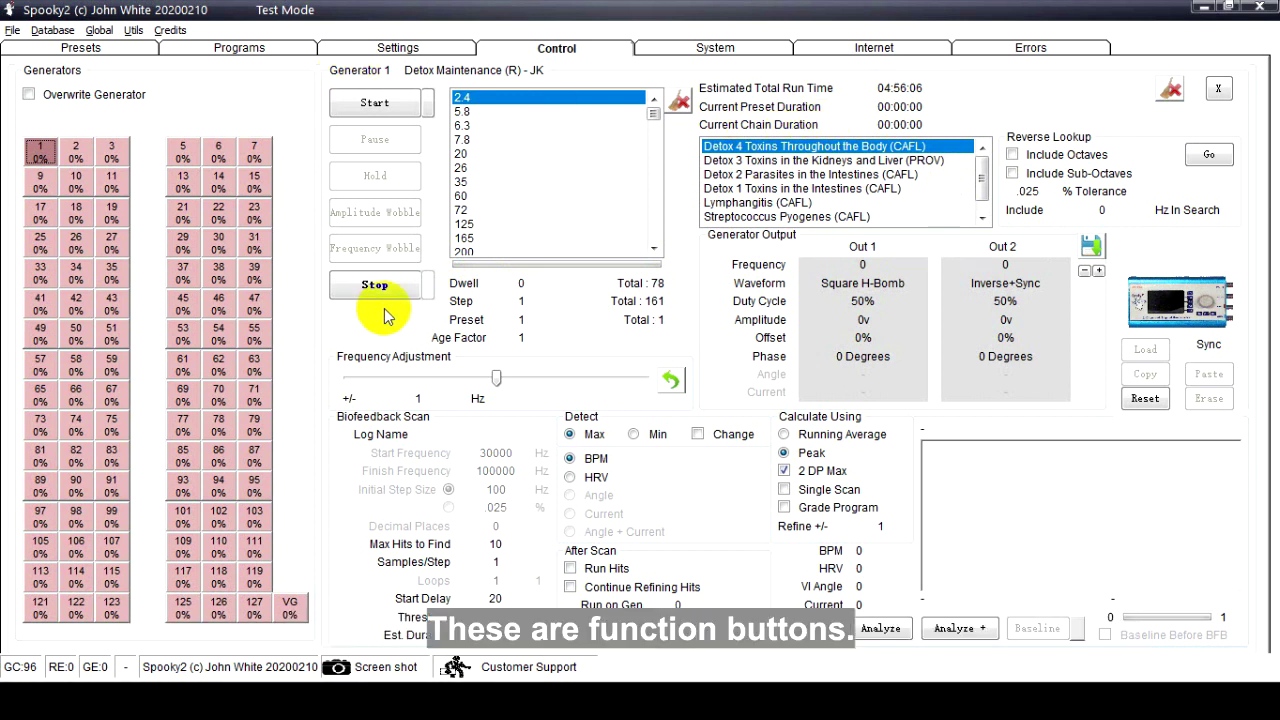
Step: Start the loaded preset on generator 1, and pause and resume it once
left_click(368, 102)
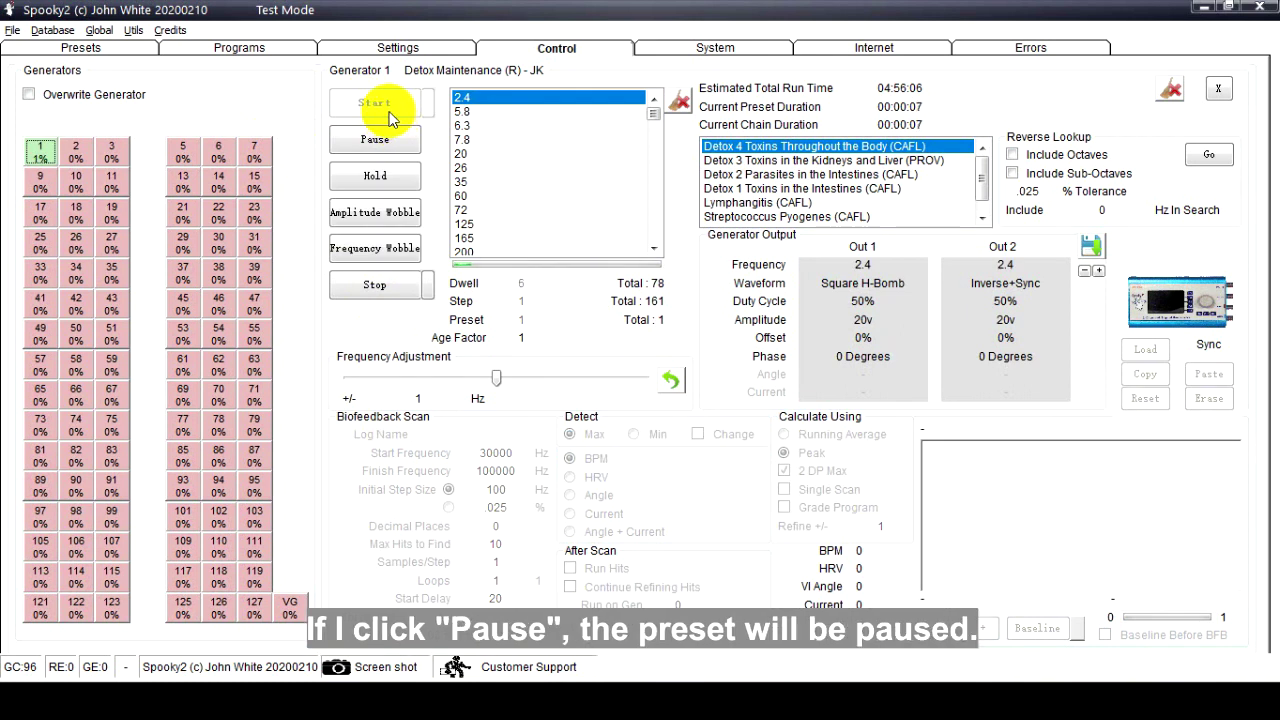
left_click(377, 145)
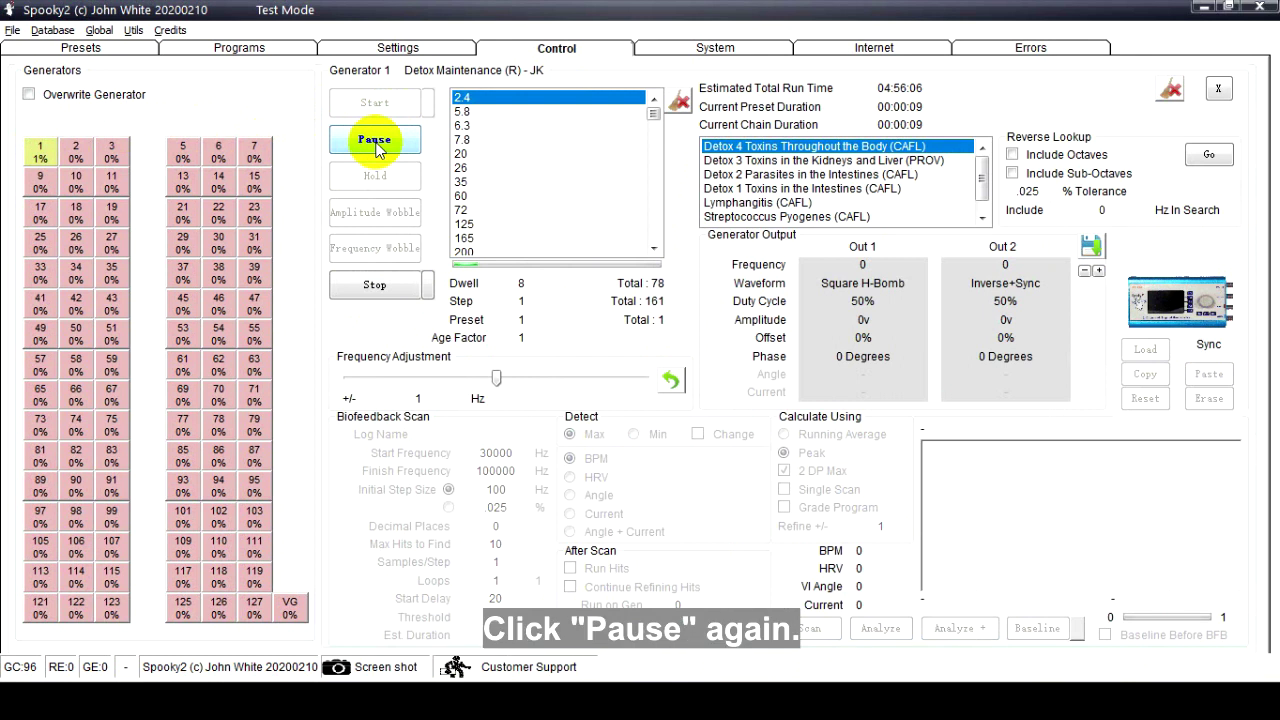
left_click(378, 148)
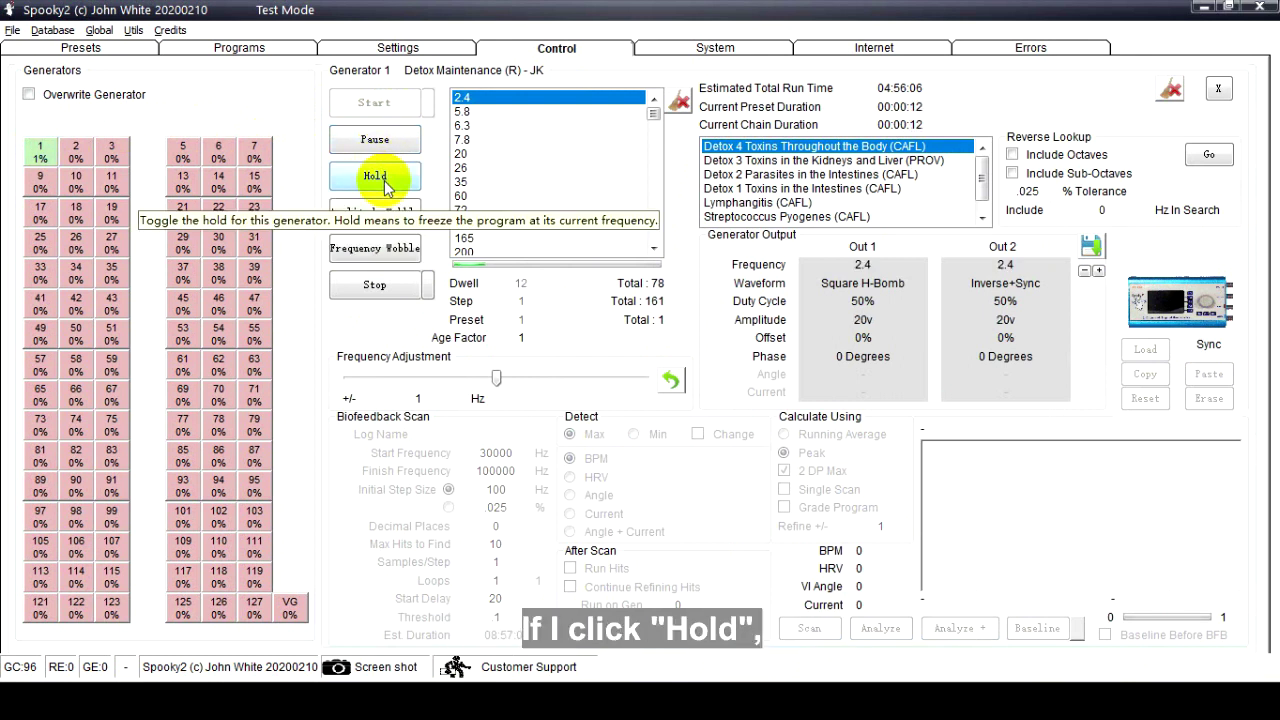
Step: Hold generator 1's running program at its current frequency and release the hold
left_click(386, 182)
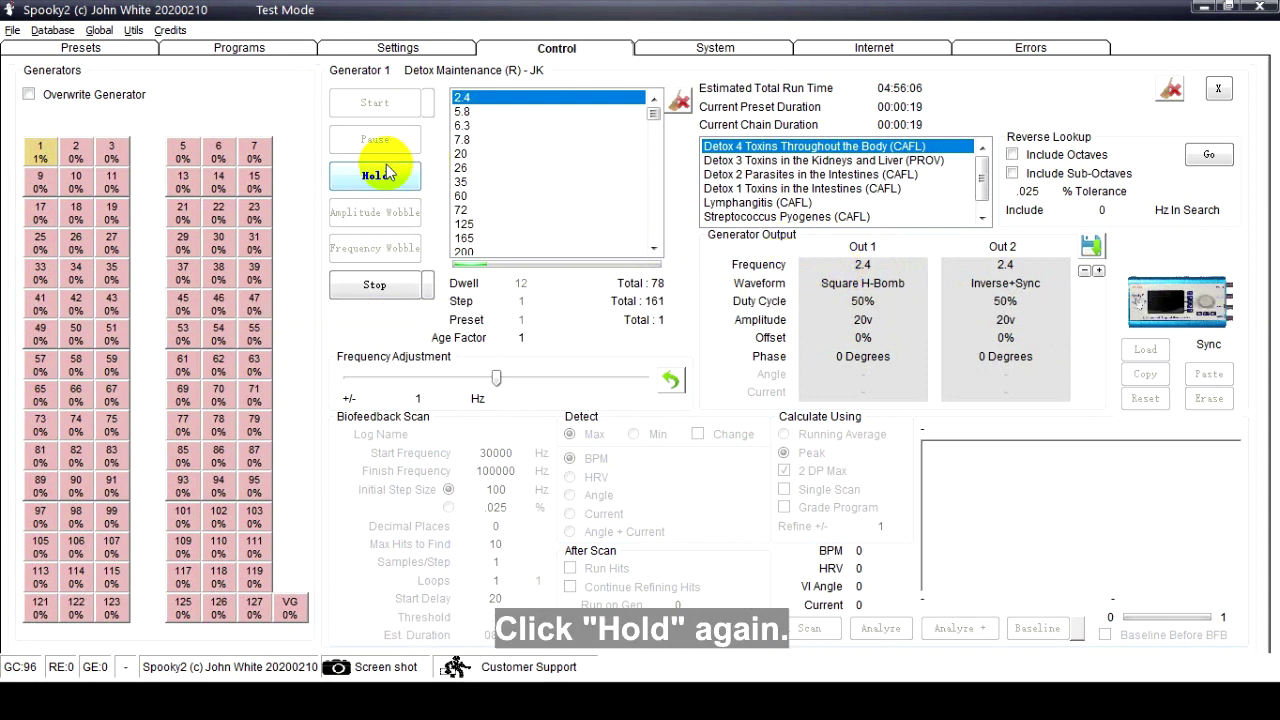
left_click(378, 176)
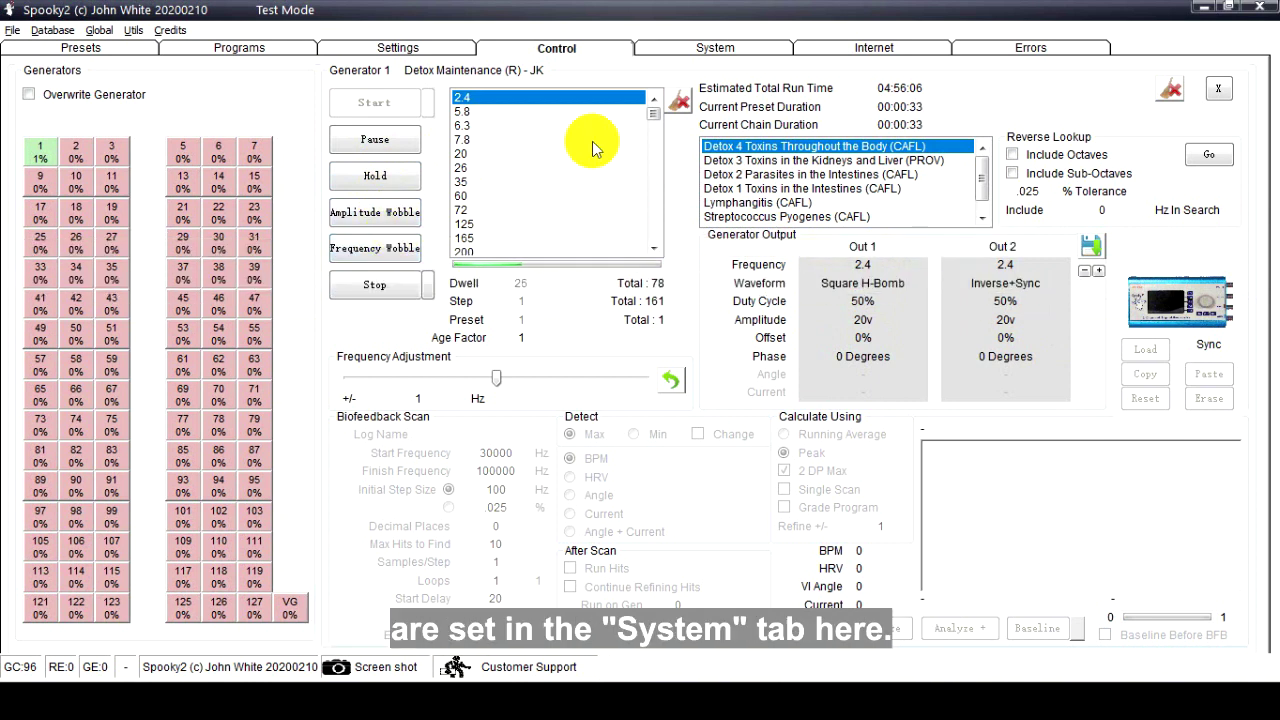
Step: Check the Global Wobble settings of the system, and switch generator 1's Frequency Wobble on and back off
left_click(697, 48)
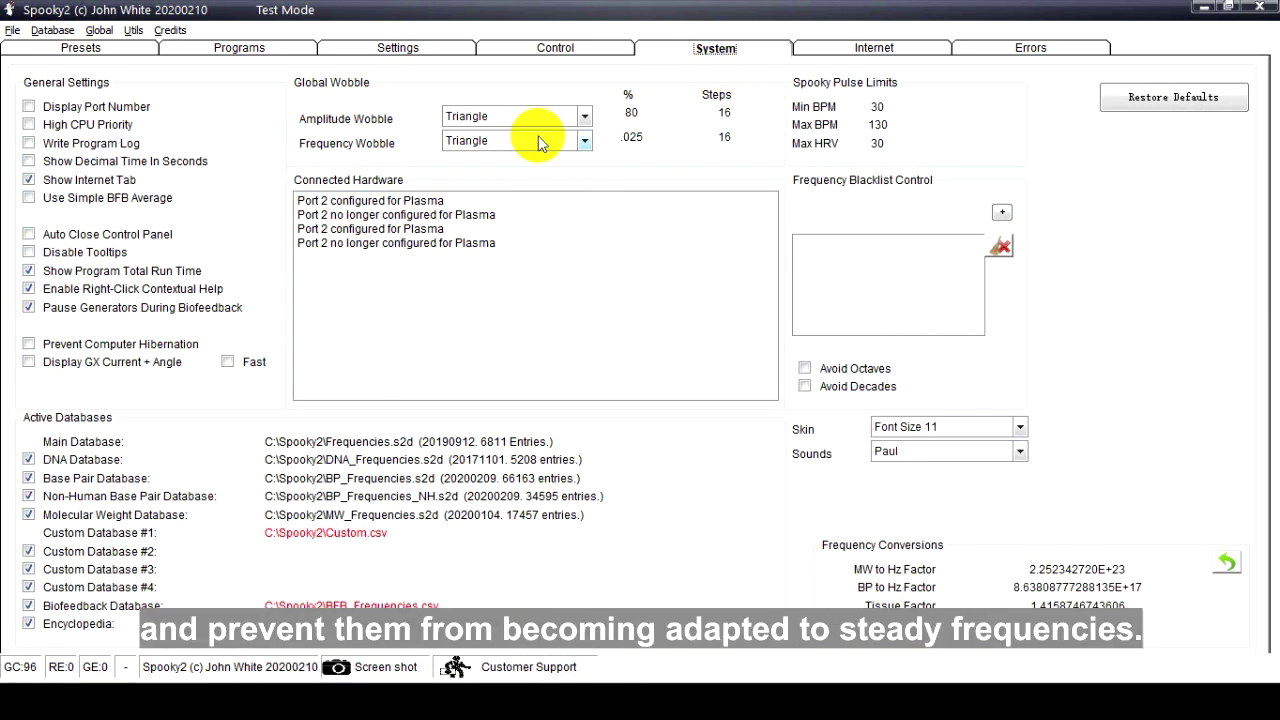
left_click(556, 48)
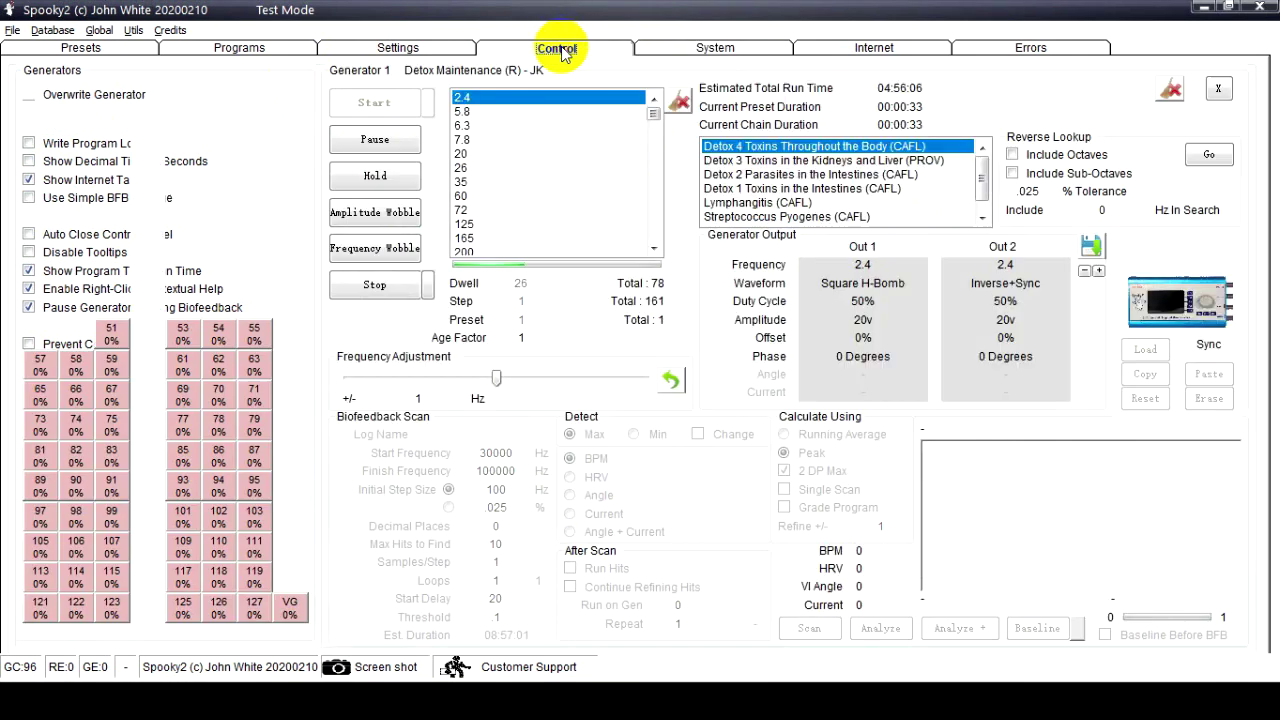
left_click(393, 245)
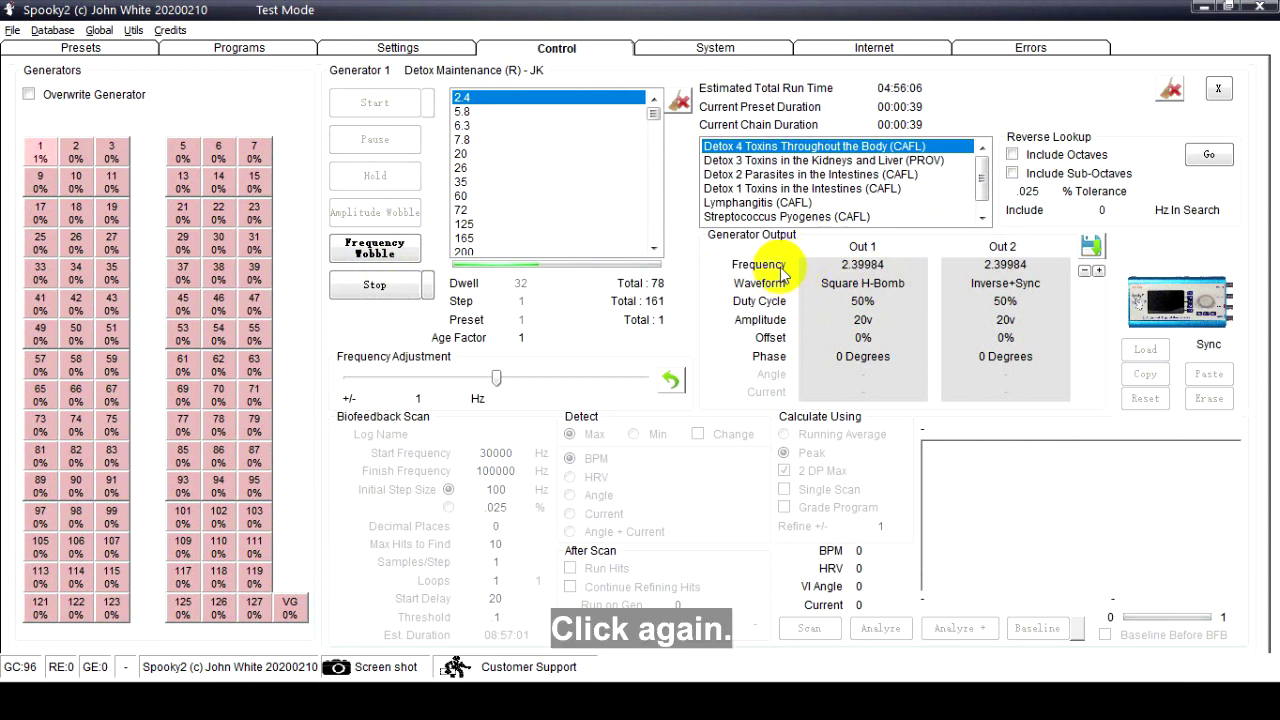
left_click(375, 253)
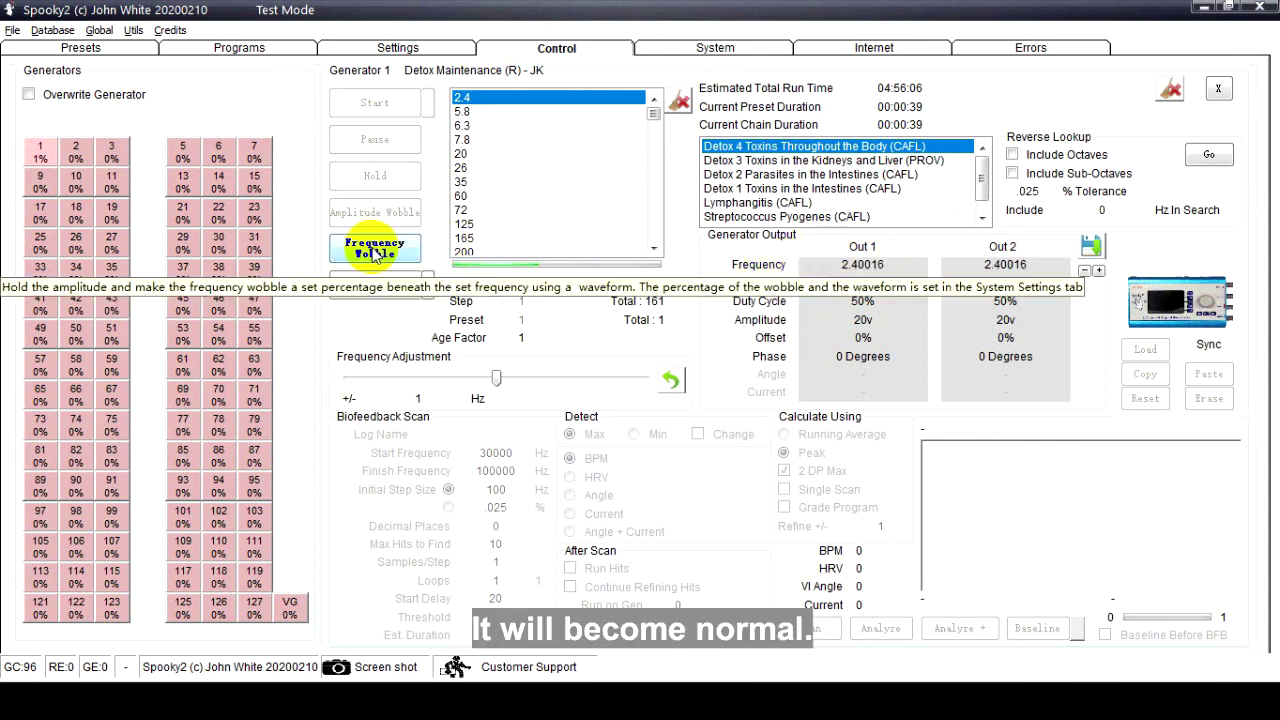
Step: Switch generator 1's Amplitude Wobble on and back off, and stop the program
left_click(380, 218)
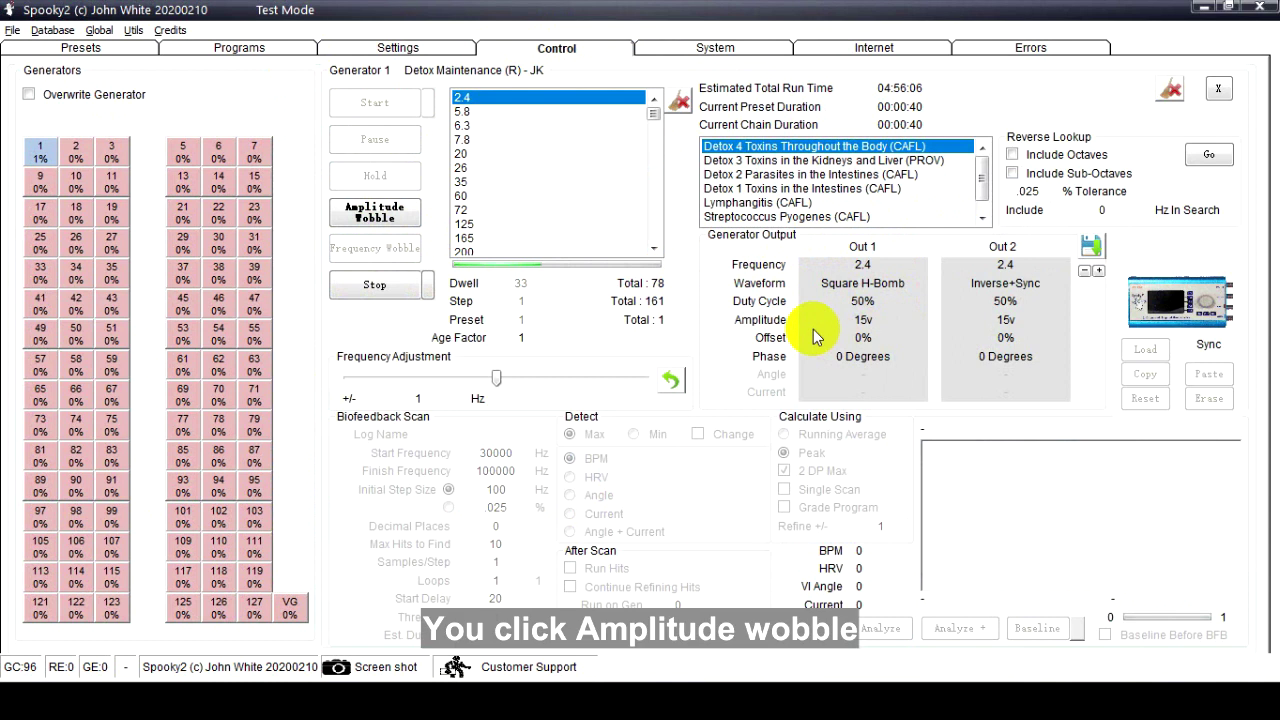
left_click(378, 220)
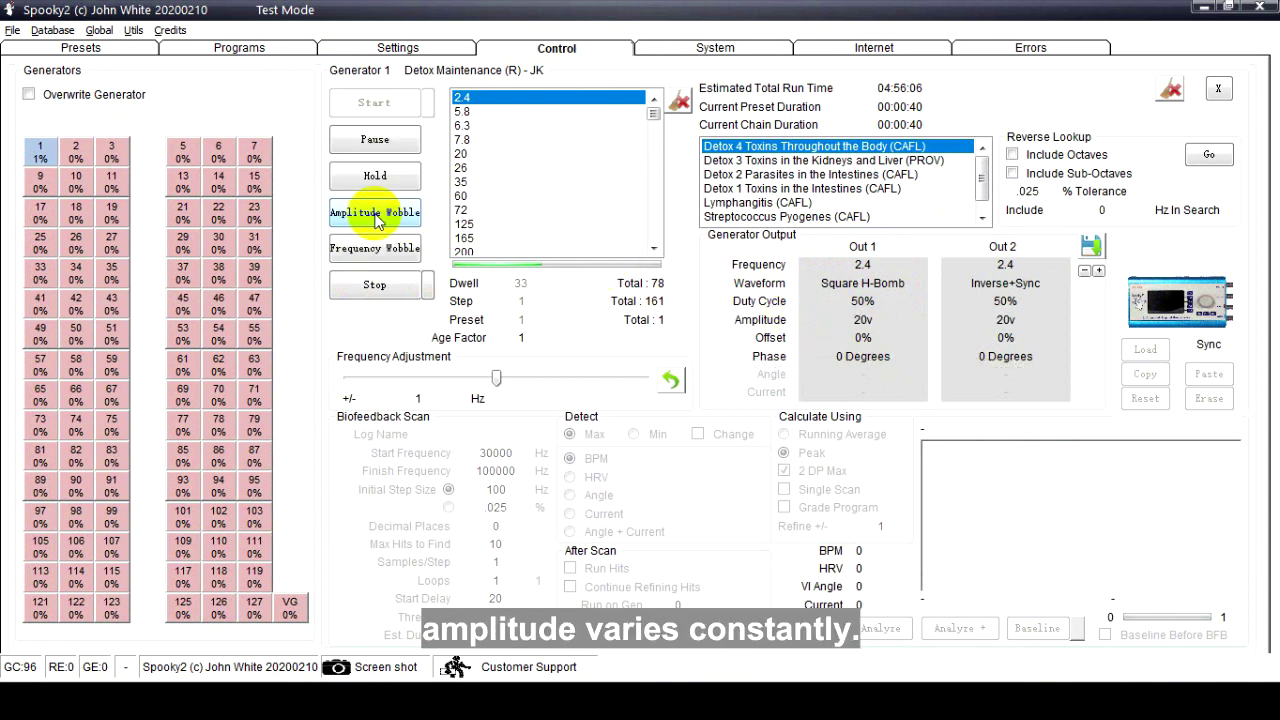
left_click(383, 292)
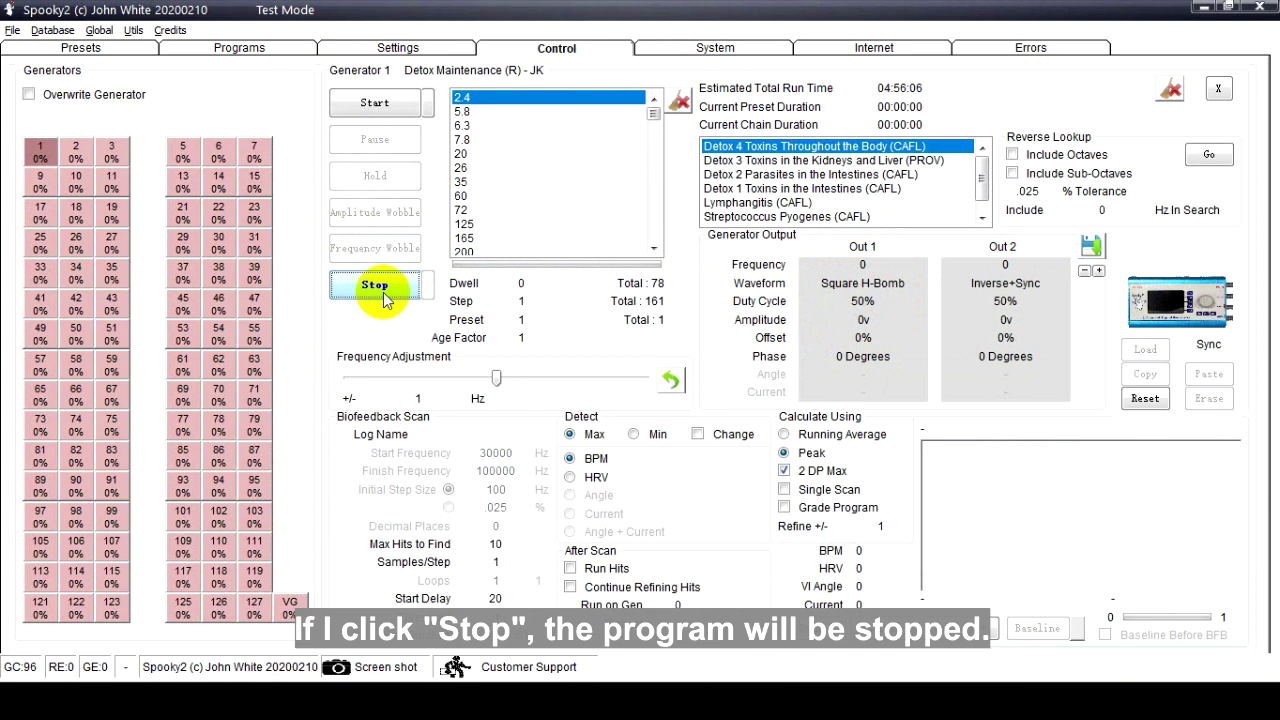
Step: Run generator 1's preset again and stop it after viewing the dwell, step, preset and age factor fields
left_click(406, 106)
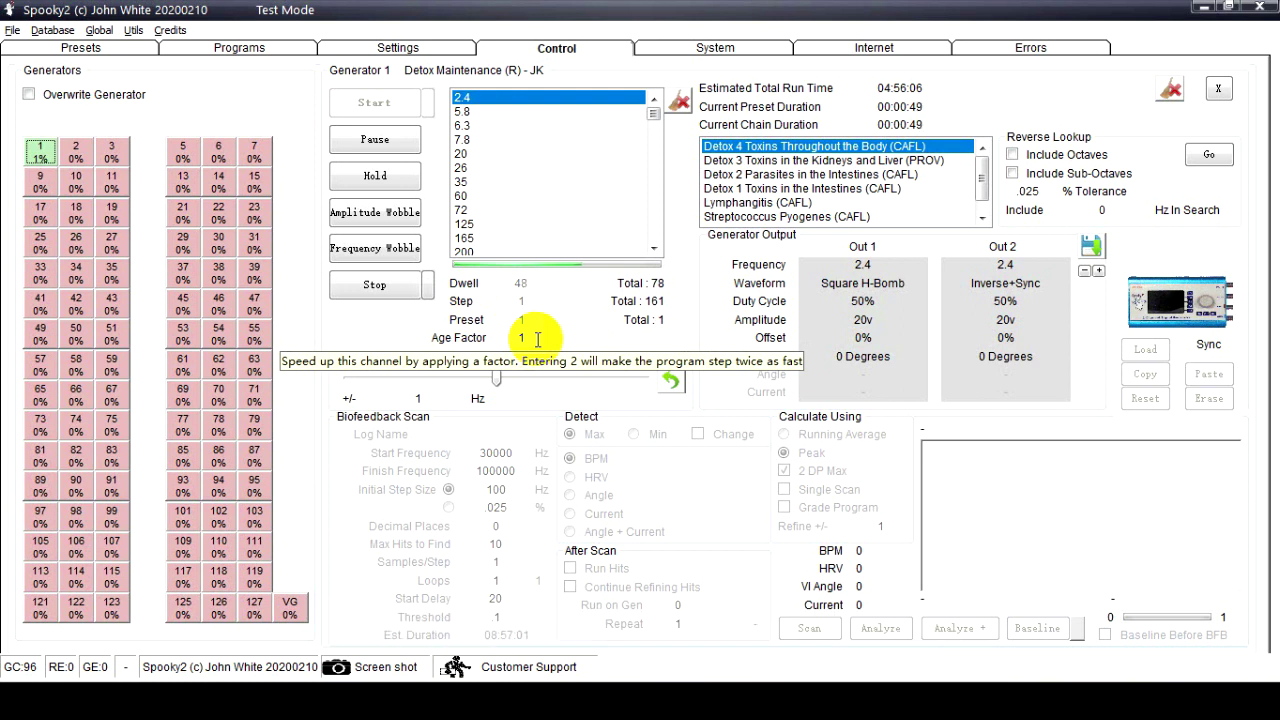
left_click(391, 298)
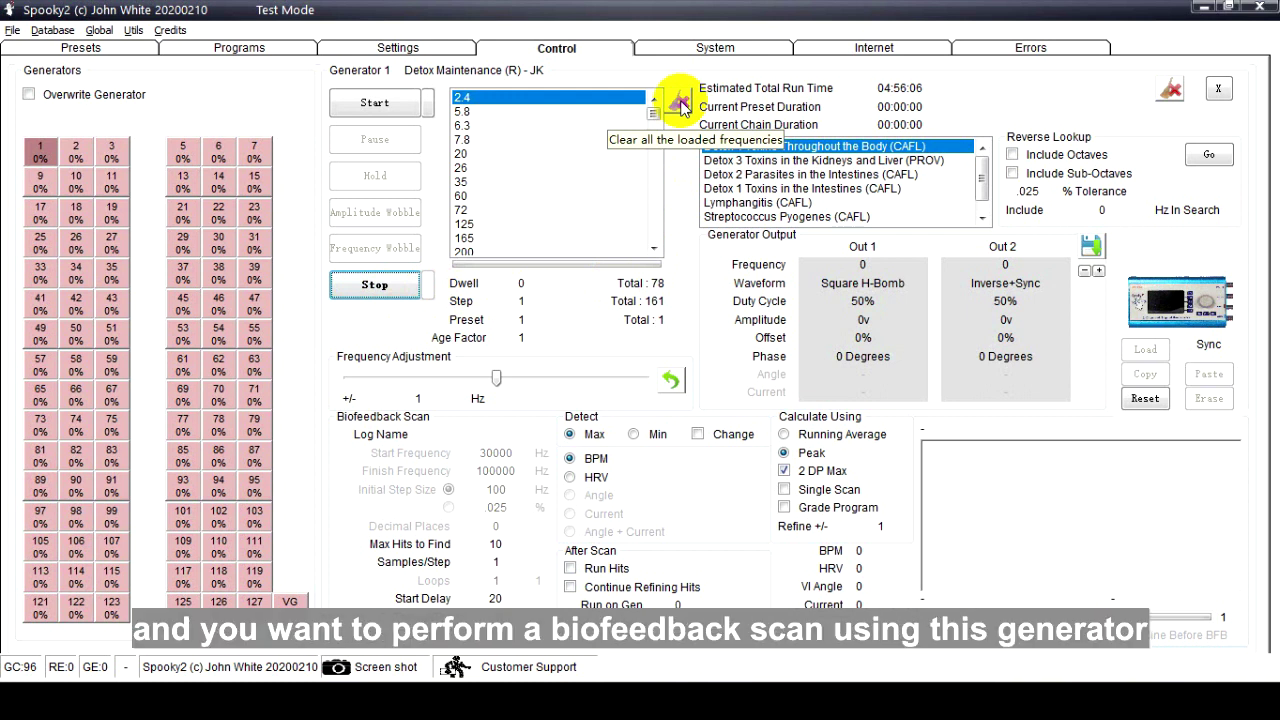
Step: Clear all loaded frequencies from generator 1's control panel and bring its sequence back by reselecting the generator
left_click(680, 104)
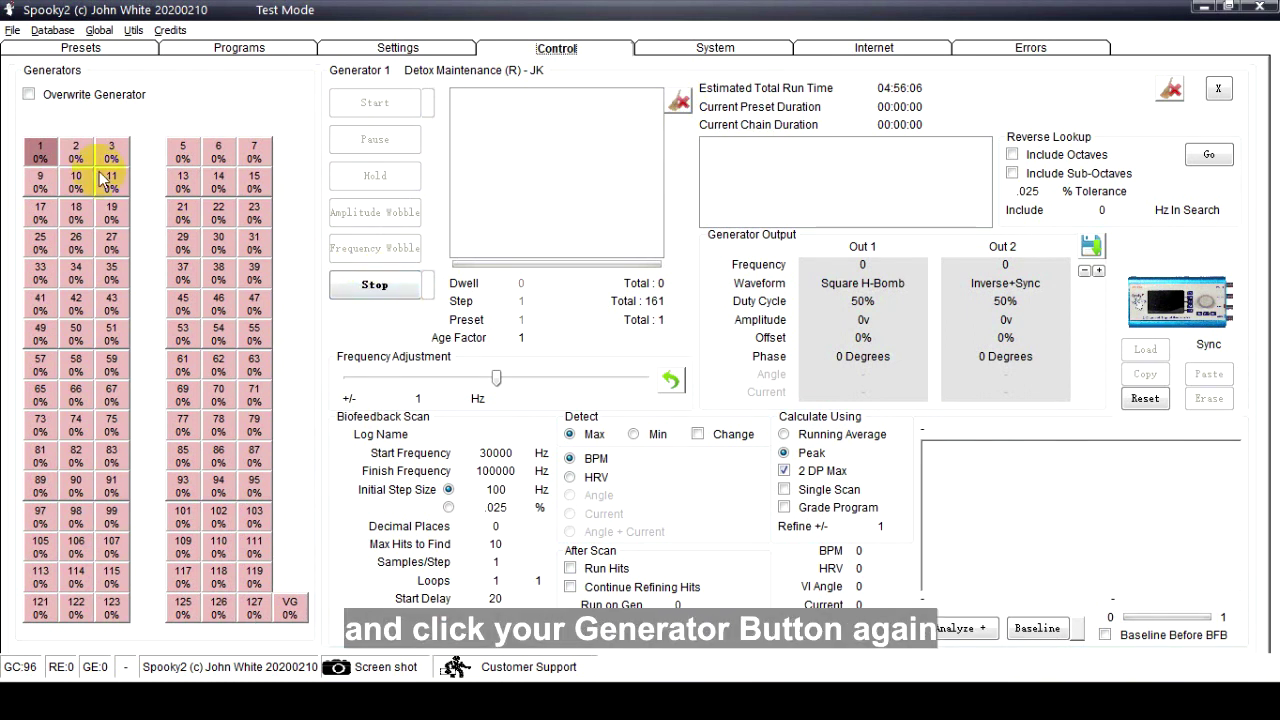
left_click(38, 152)
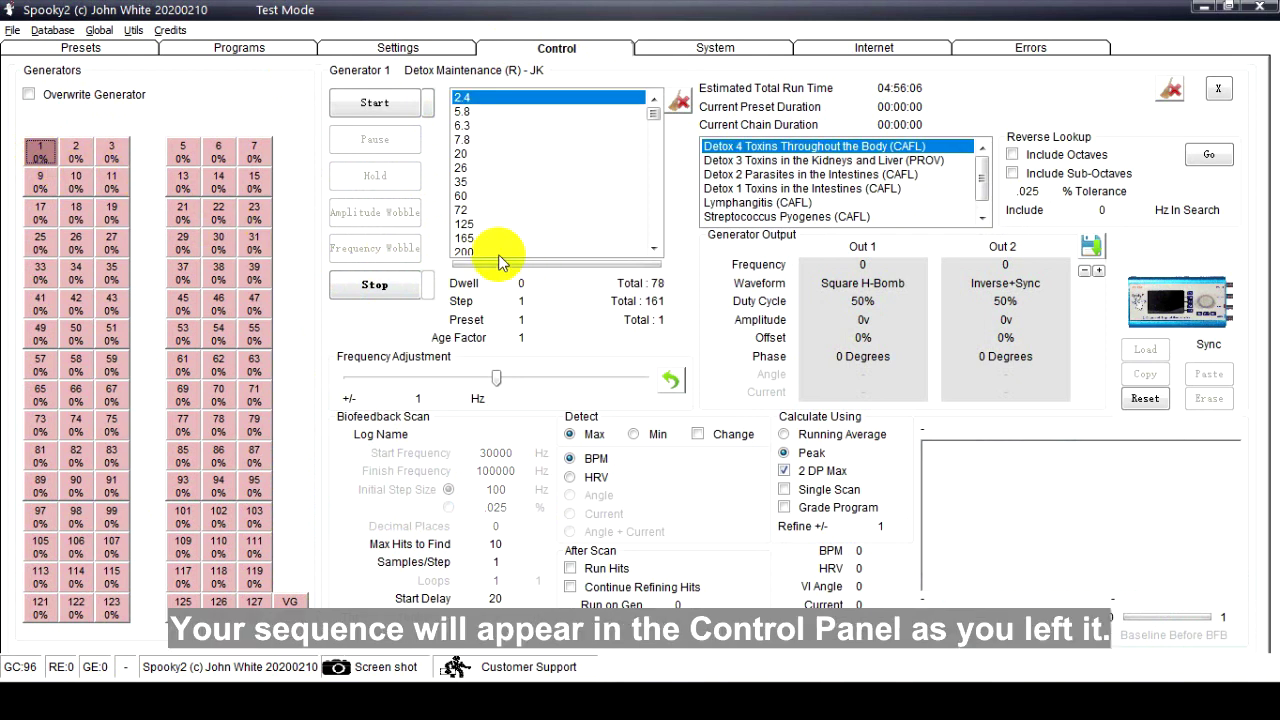
Step: Start generator 1 from the beginning, jump to the 60 Hz frequency in its list, and stop the program
left_click(374, 104)
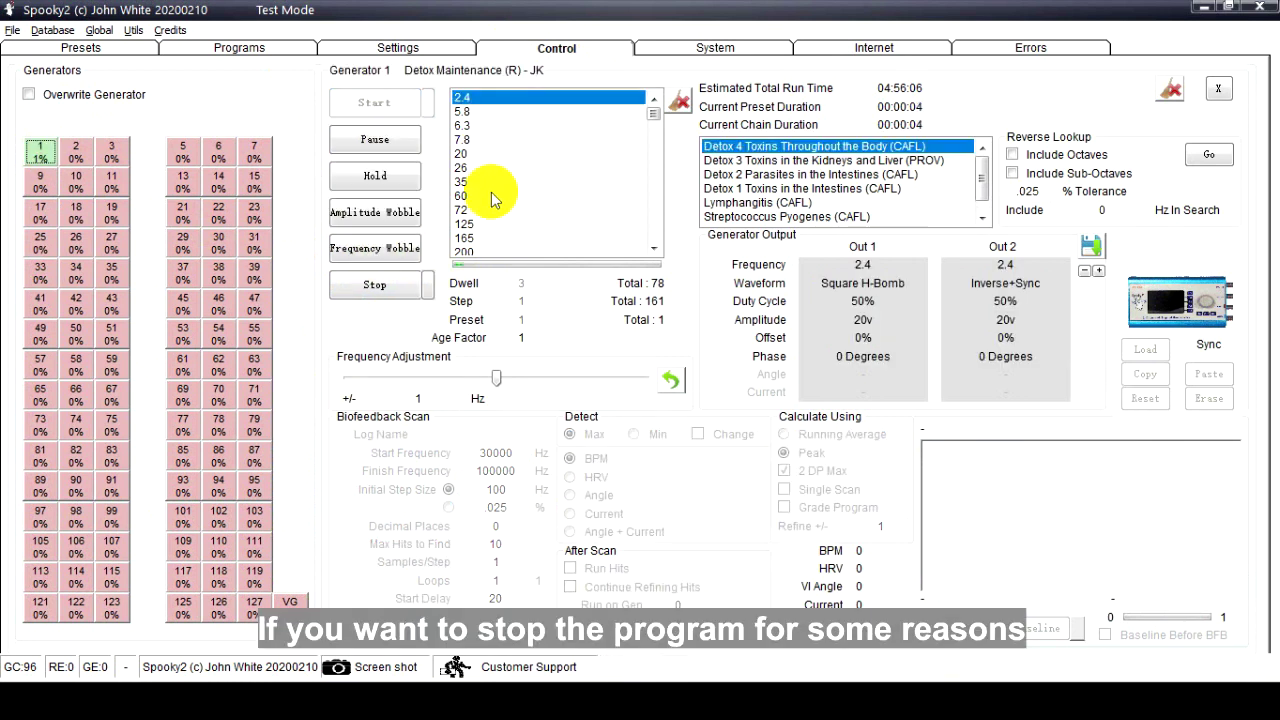
left_click(492, 196)
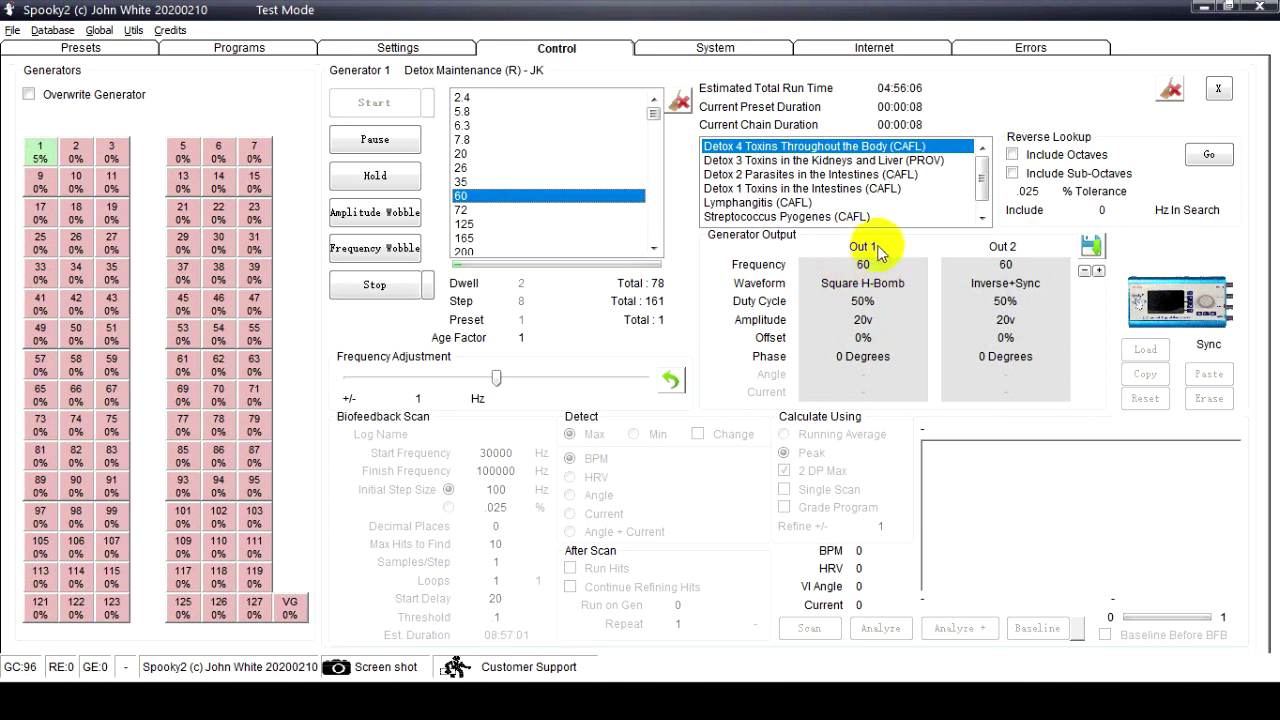
left_click(405, 288)
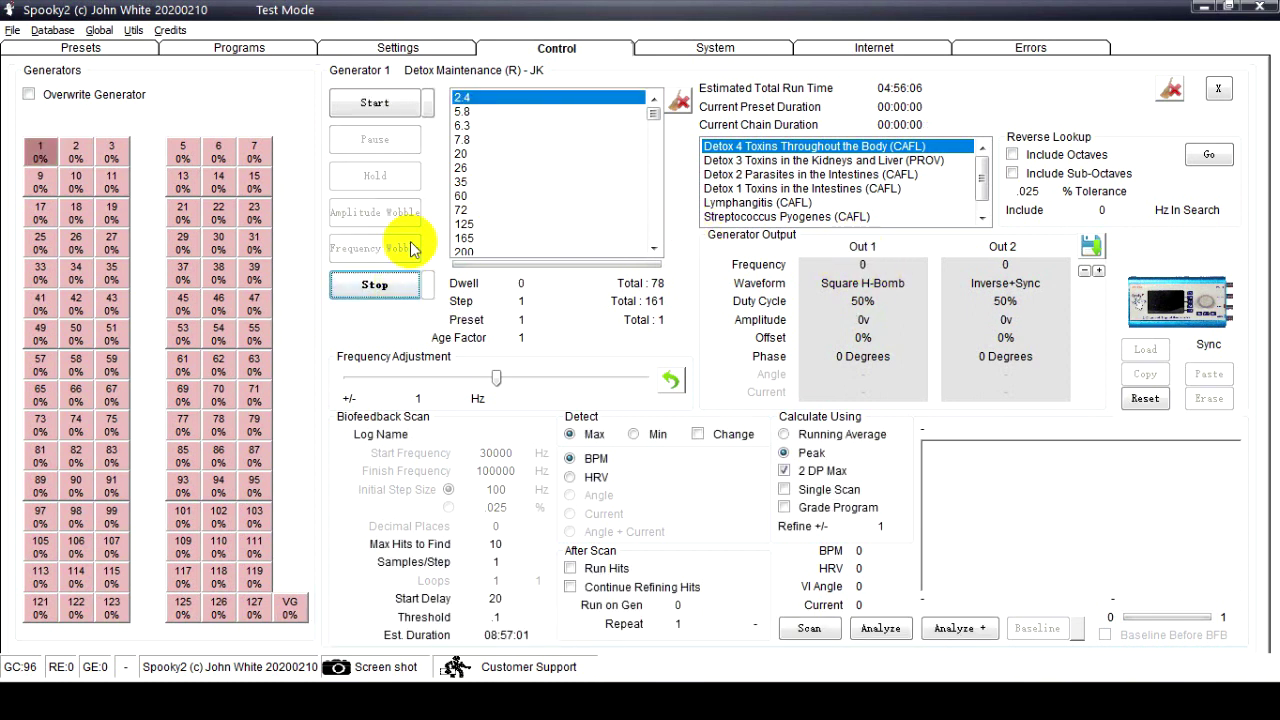
Step: Resume generator 1's program from where it left off and stop it again
left_click(430, 108)
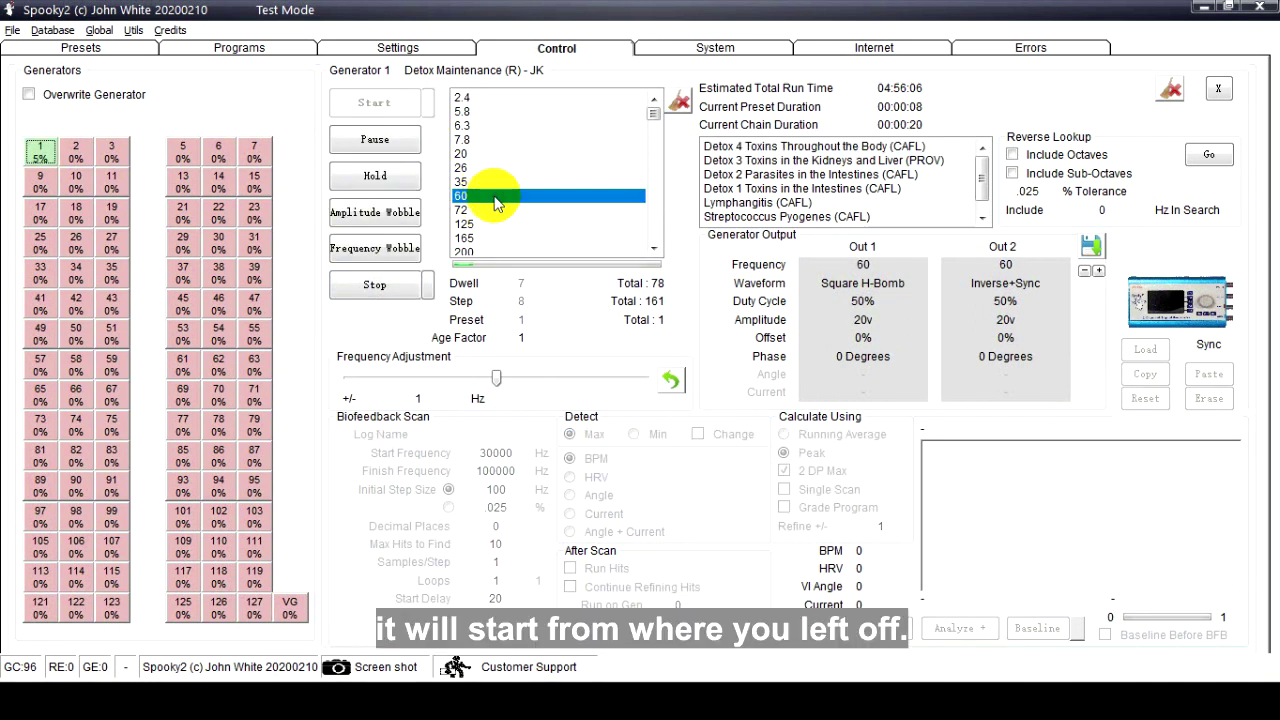
left_click(375, 285)
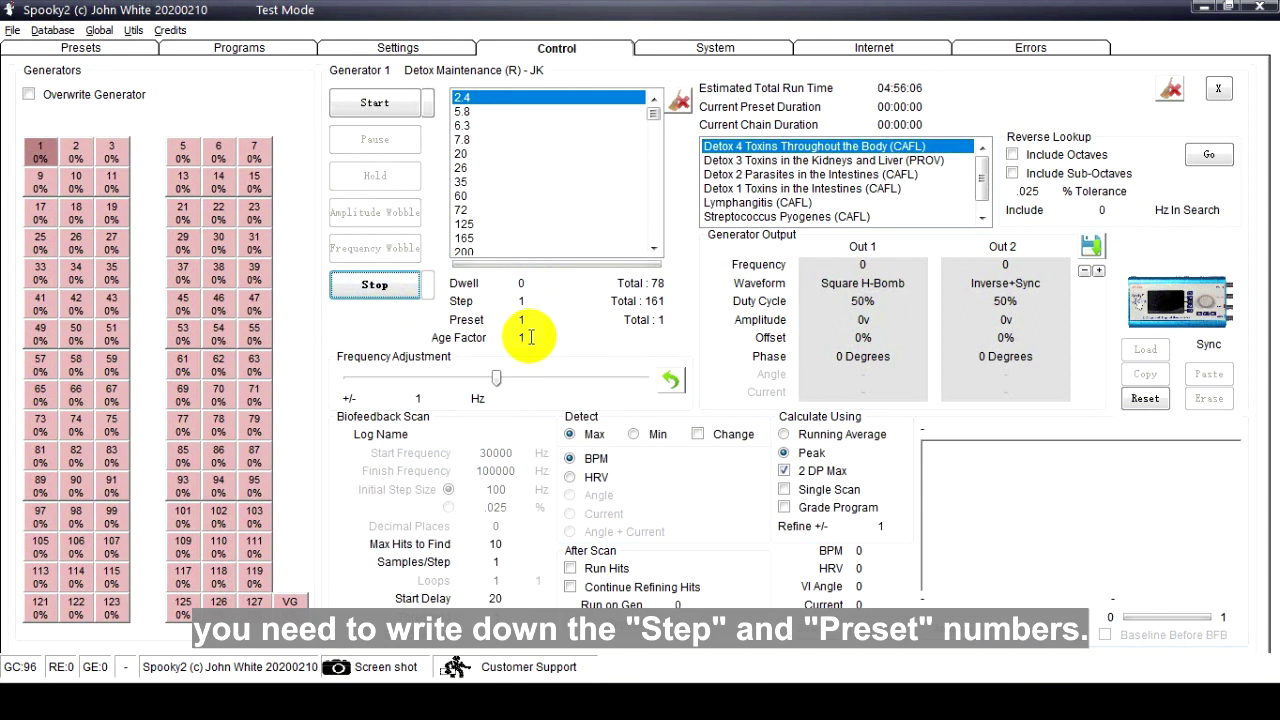
Step: Set generator 1's starting step to 8 with preset 1 and start the program from there
double_click(510, 304)
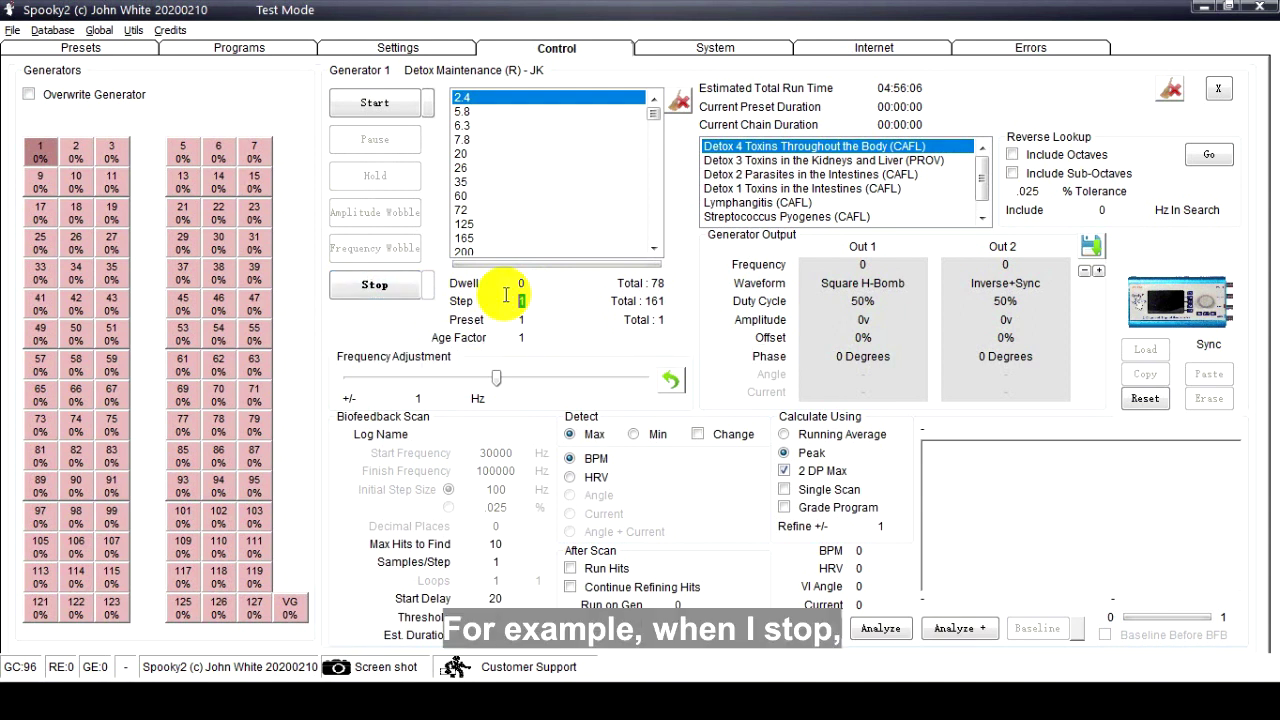
type("8")
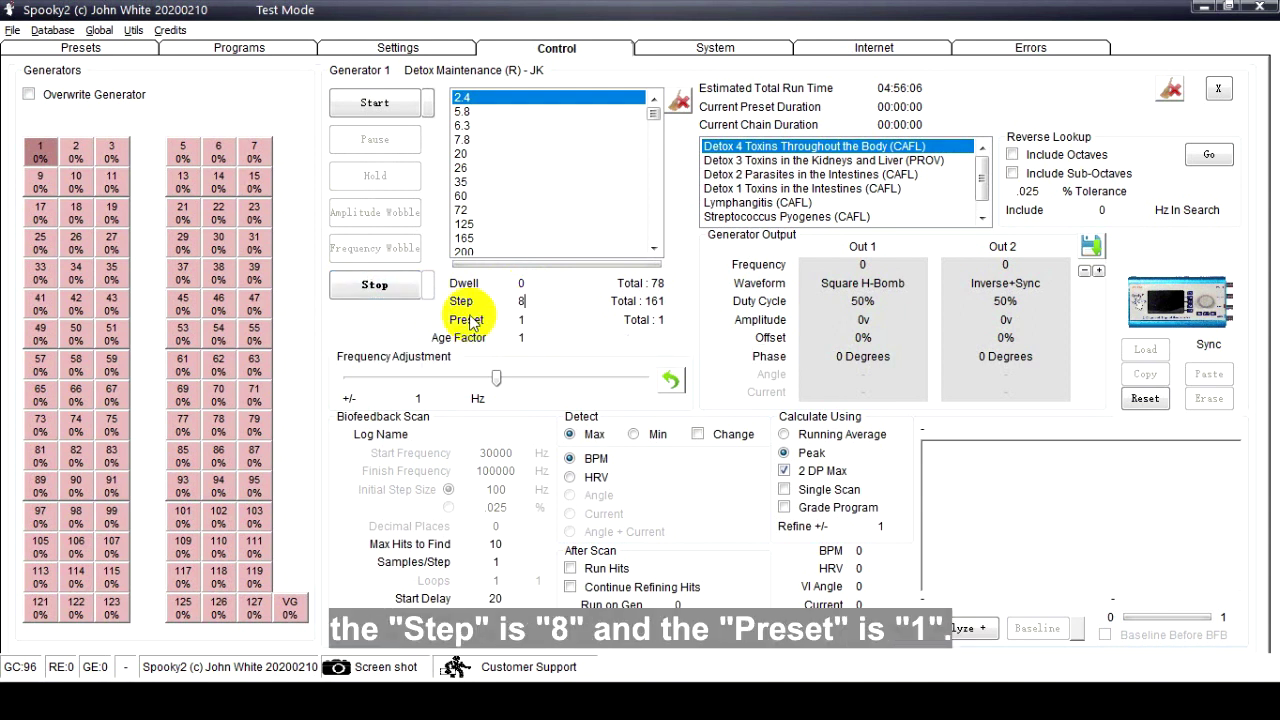
left_click(557, 50)
left_click(352, 106)
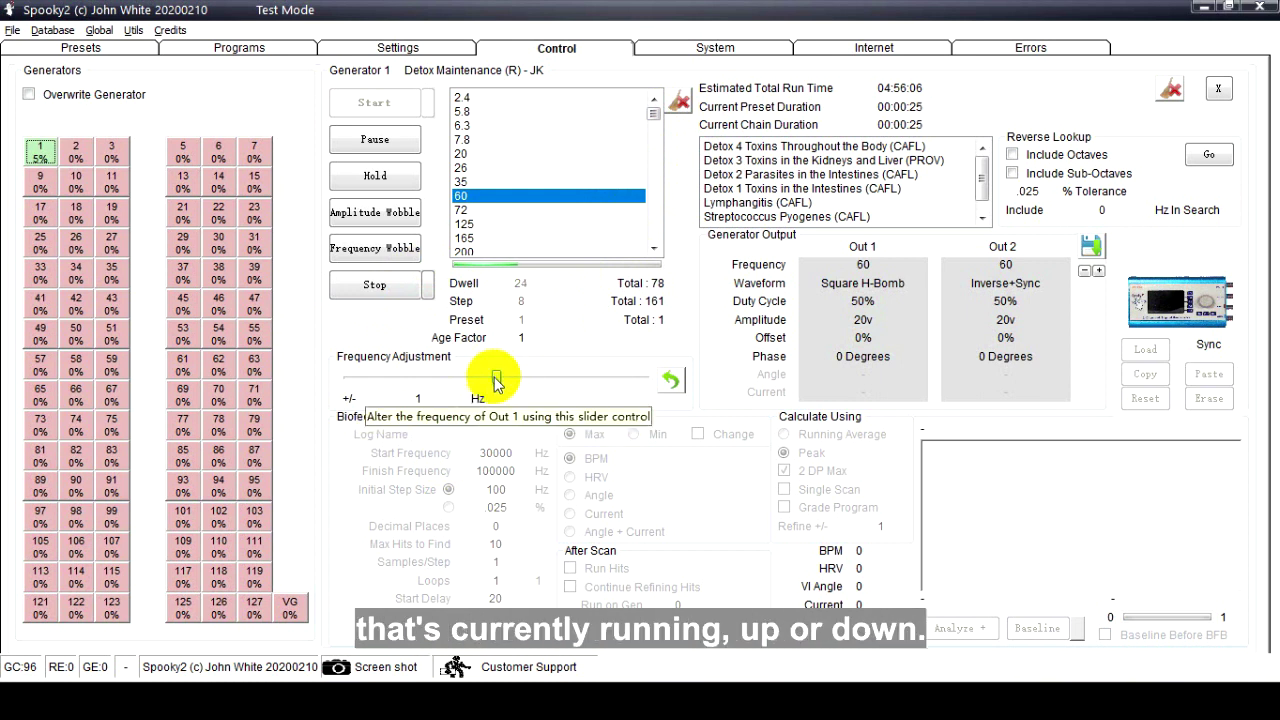
Step: Raise the running 60 Hz output to about 60.18 Hz with the frequency adjustment slider, then reset the adjustment
left_click_drag(494, 380, 522, 390)
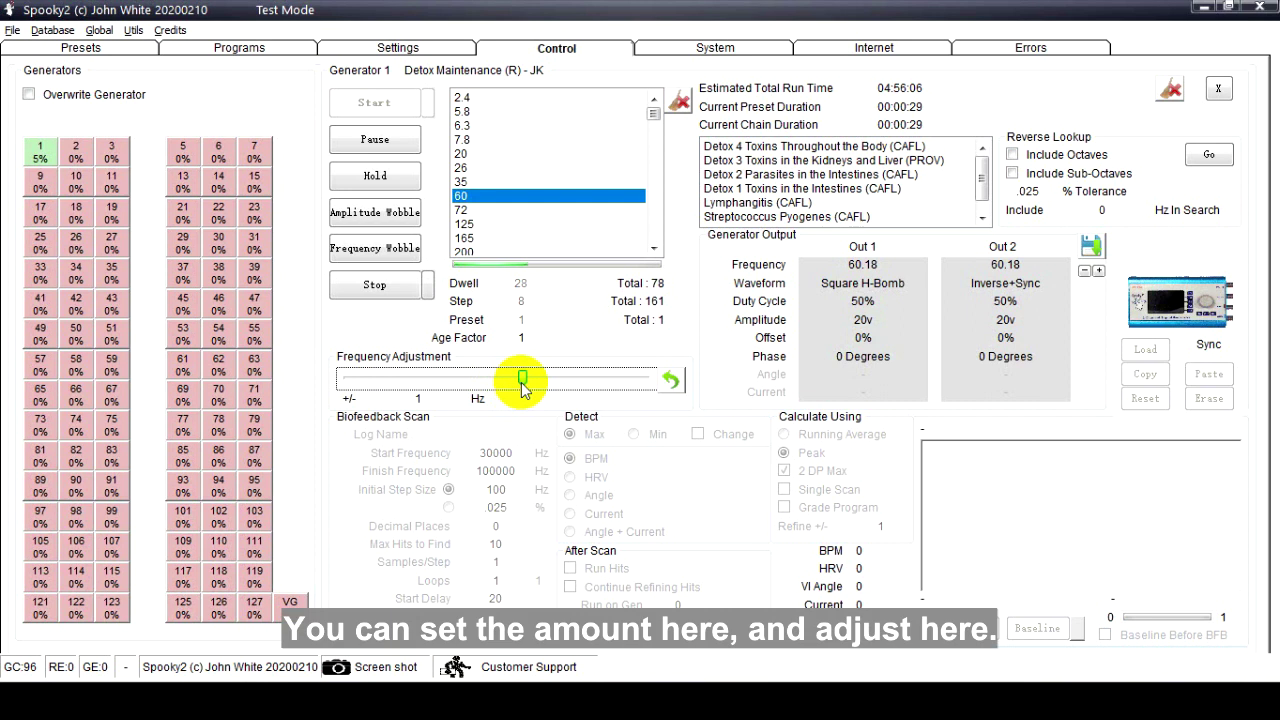
left_click(672, 383)
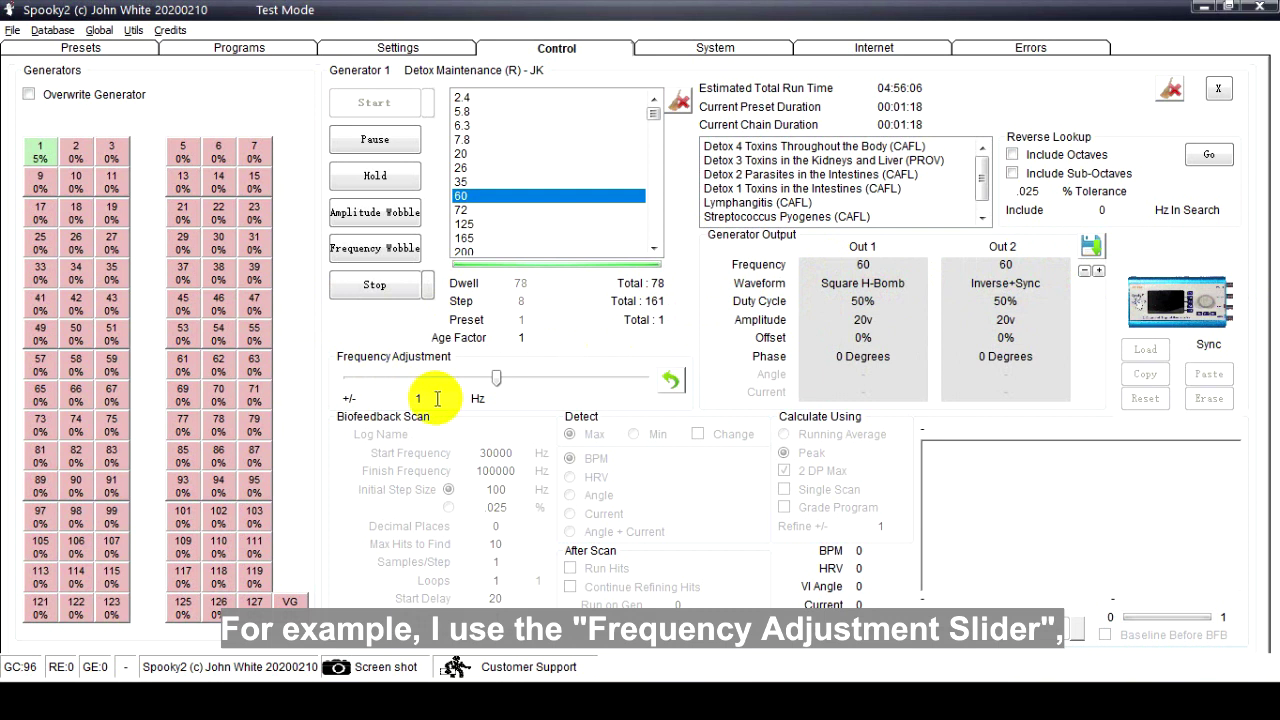
Step: Widen the frequency adjustment range to 10 Hz, shift the running 72 Hz output to about 75.7 Hz, and reset the adjustment
type("0")
left_click_drag(495, 377, 548, 404)
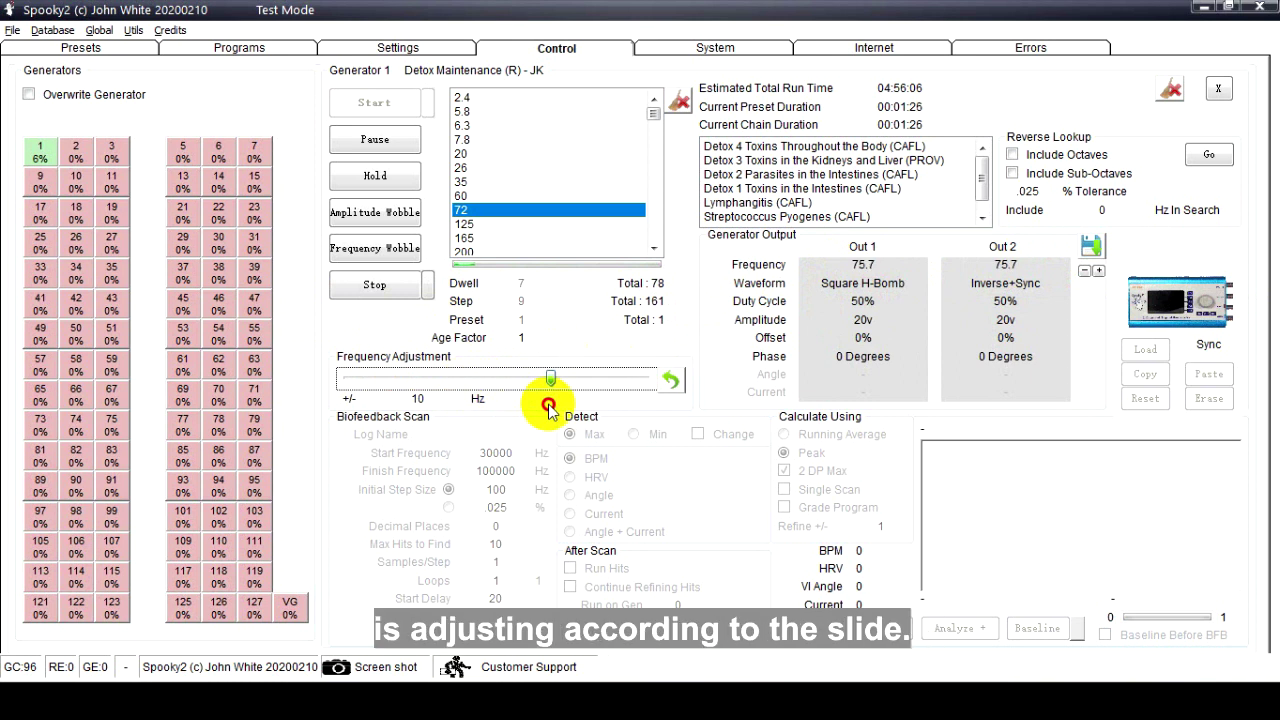
left_click(670, 380)
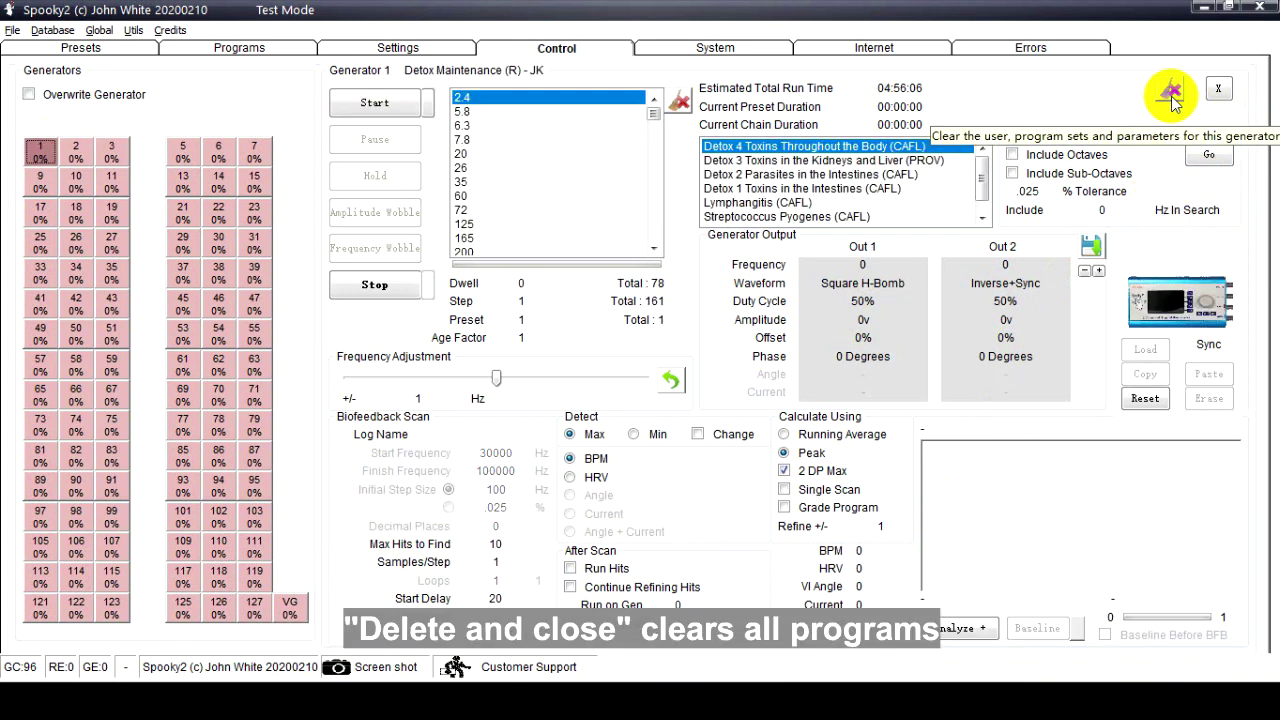
Step: Clear all programs and parameters from generator 1 and close its control panel
left_click(1170, 94)
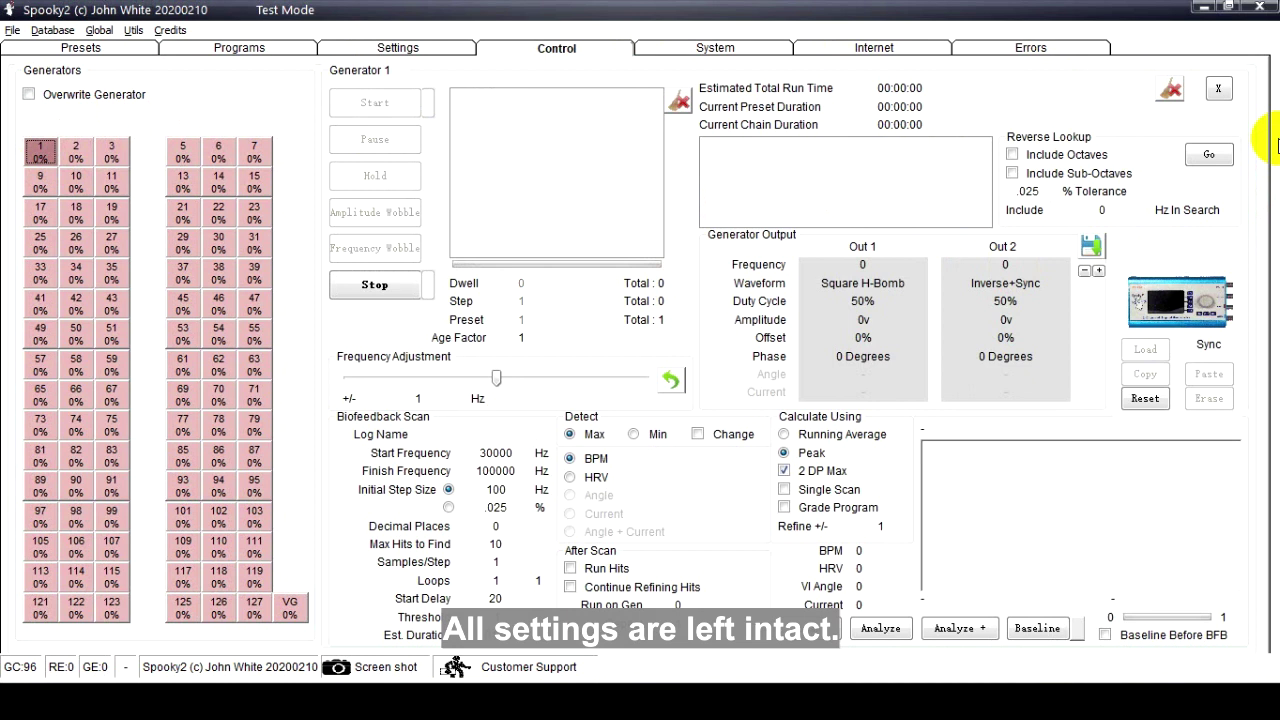
left_click(1219, 89)
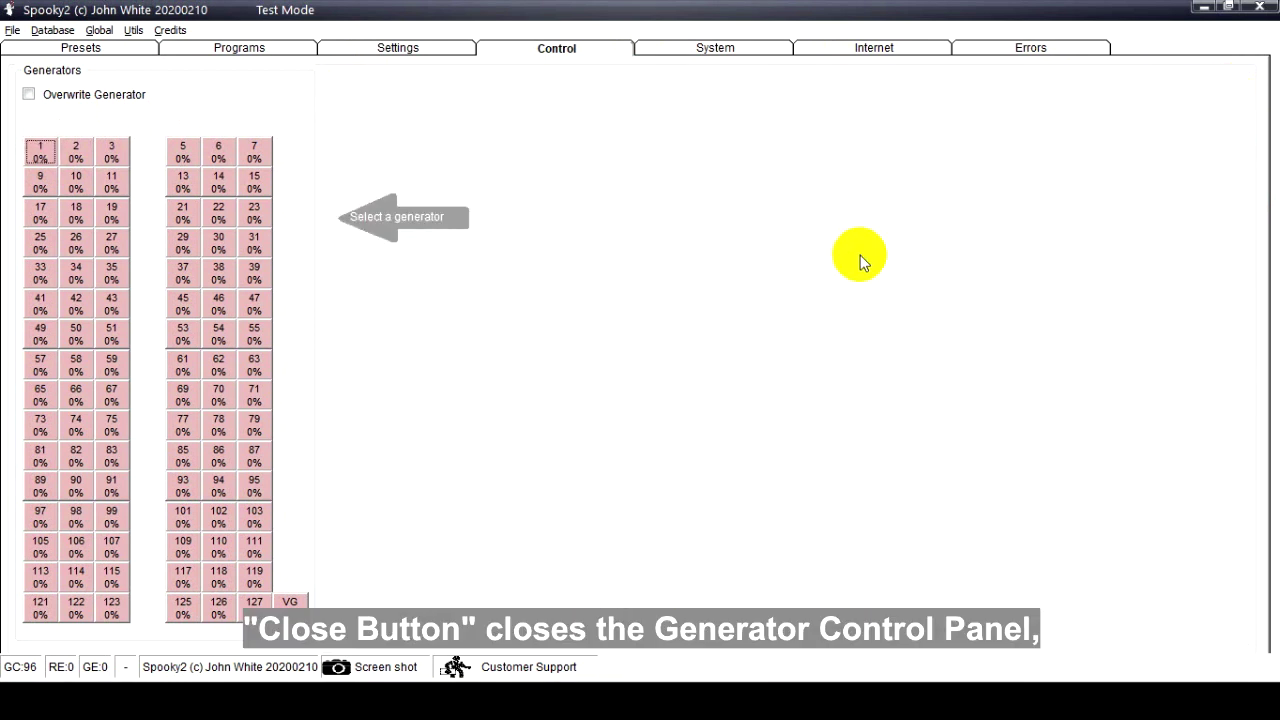